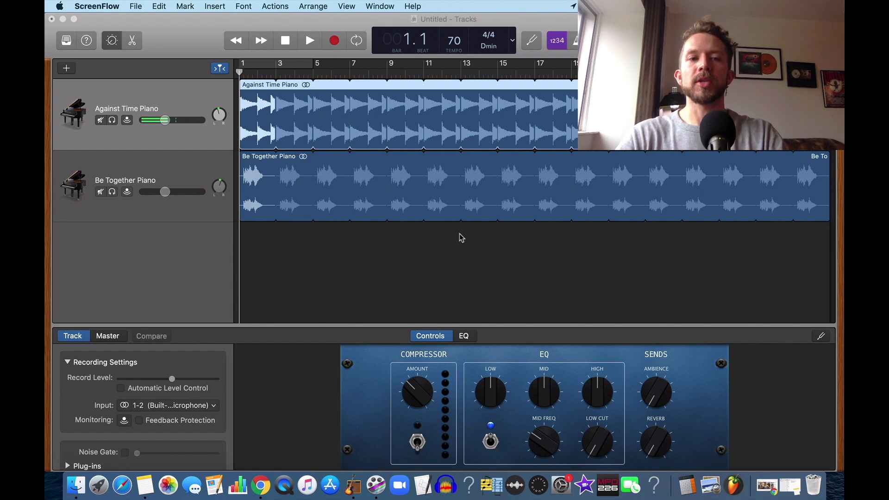
- Solo the Against Time Piano track and play its opening bars without any EQ applied, returning playback to the start
click(167, 100)
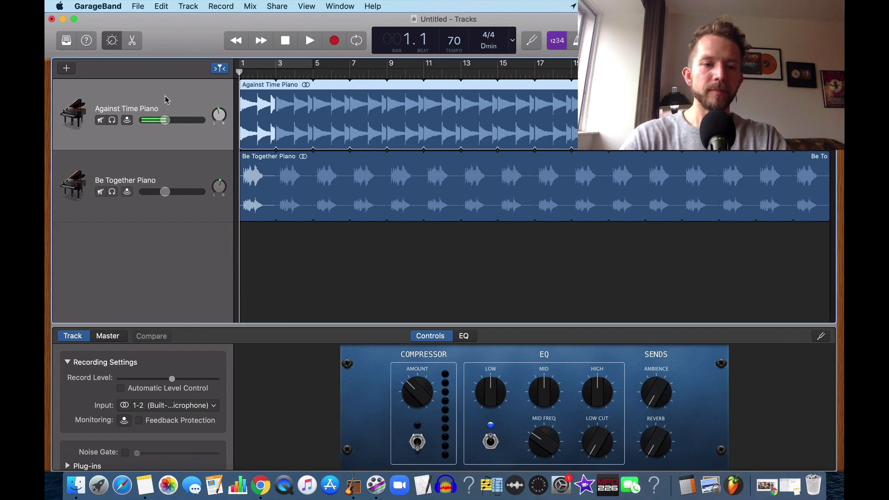
scroll(89, 446, down, 1)
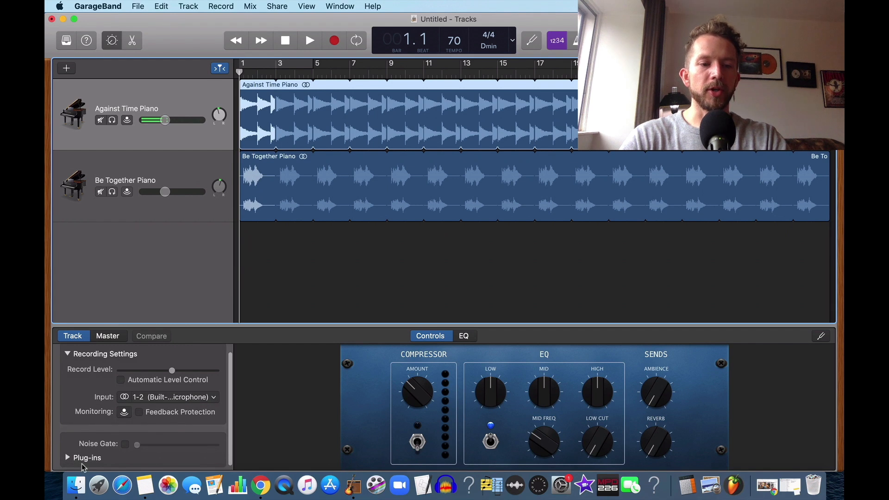
click(112, 120)
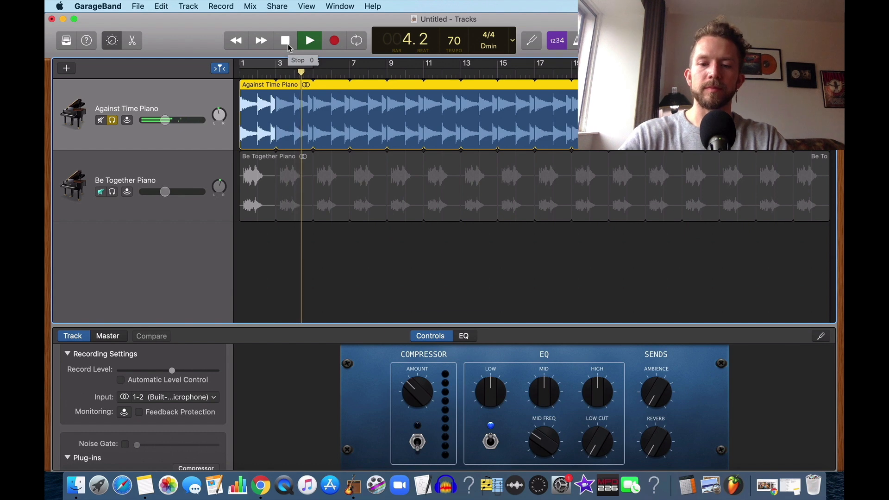
key(XF86AudioRaiseVolume)
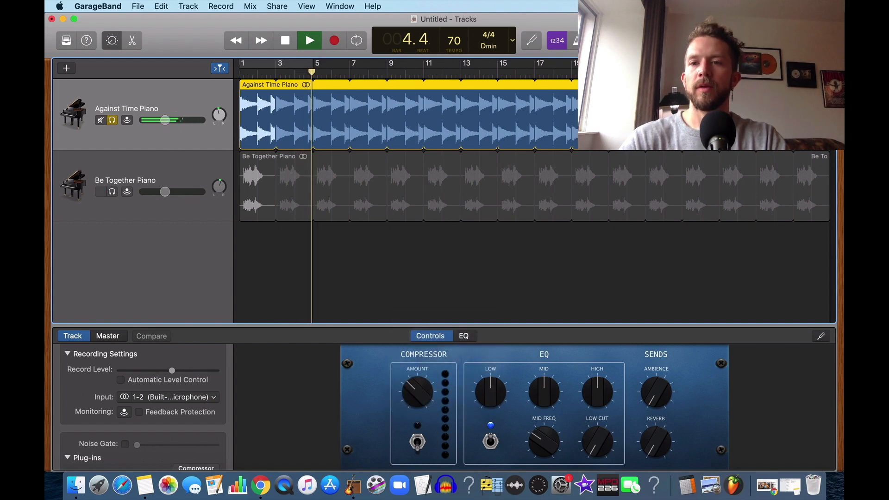
click(289, 41)
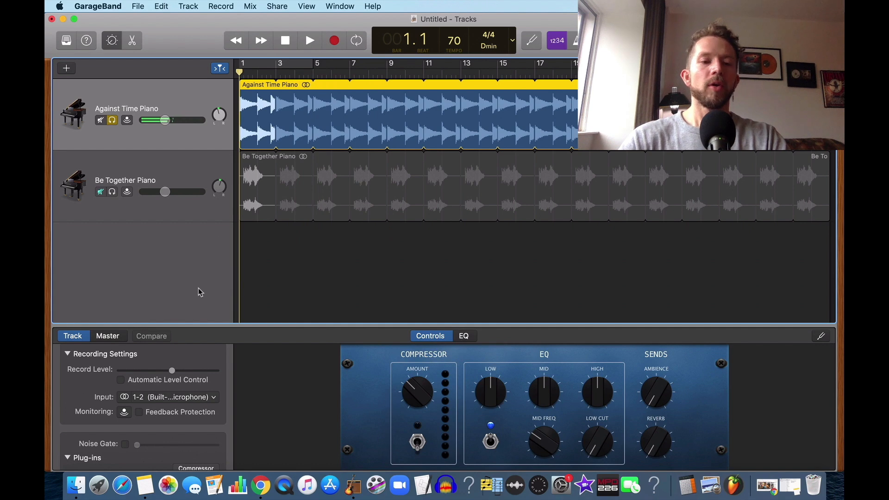
- Load the Piano Low preset from the 02 Keyboards category into the Against Time Piano track's Channel EQ
scroll(139, 416, down, 5)
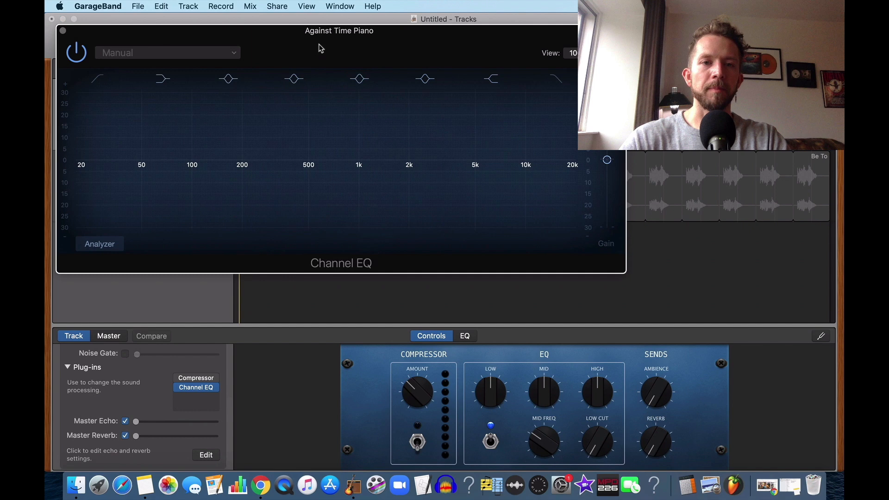
drag(318, 46, 403, 97)
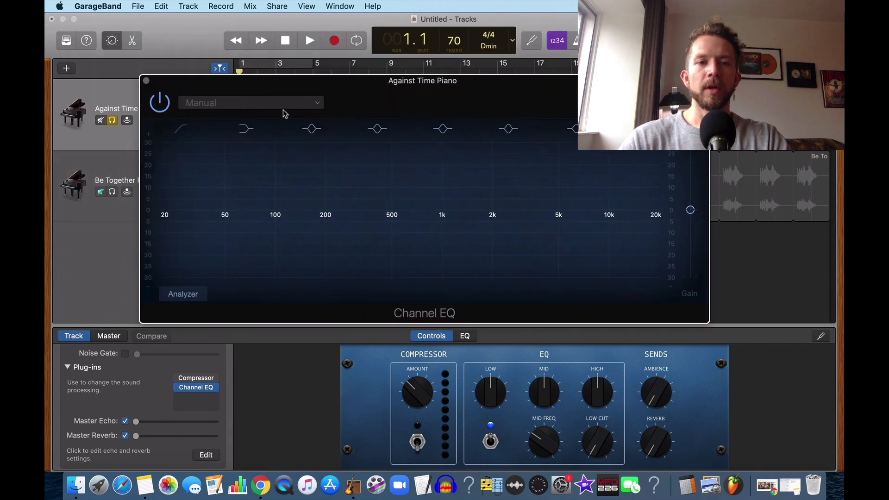
click(277, 110)
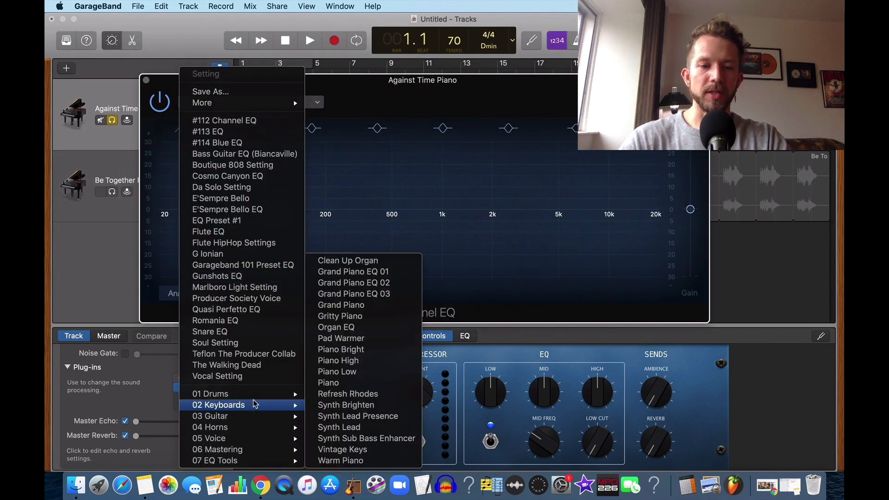
mouse_move(254, 429)
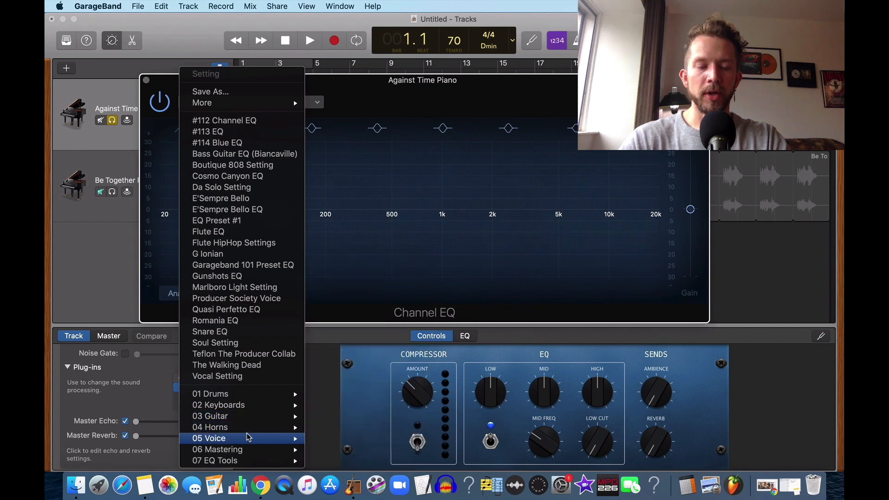
mouse_move(248, 468)
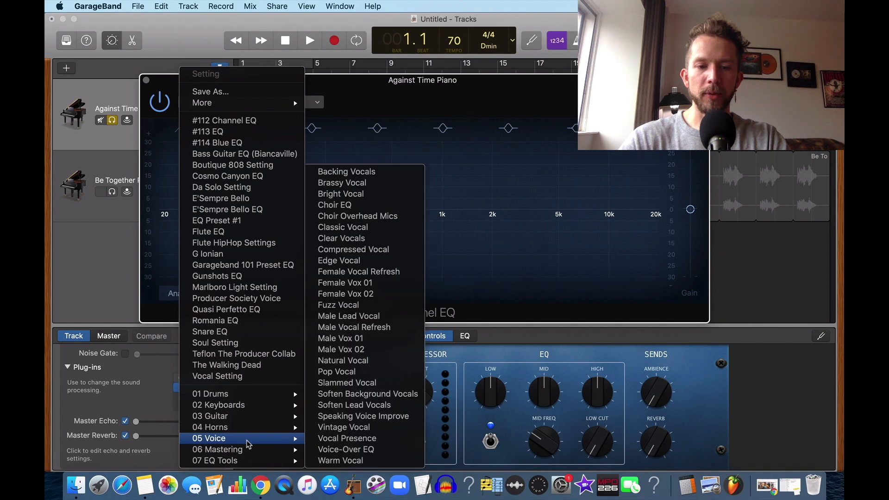
mouse_move(260, 405)
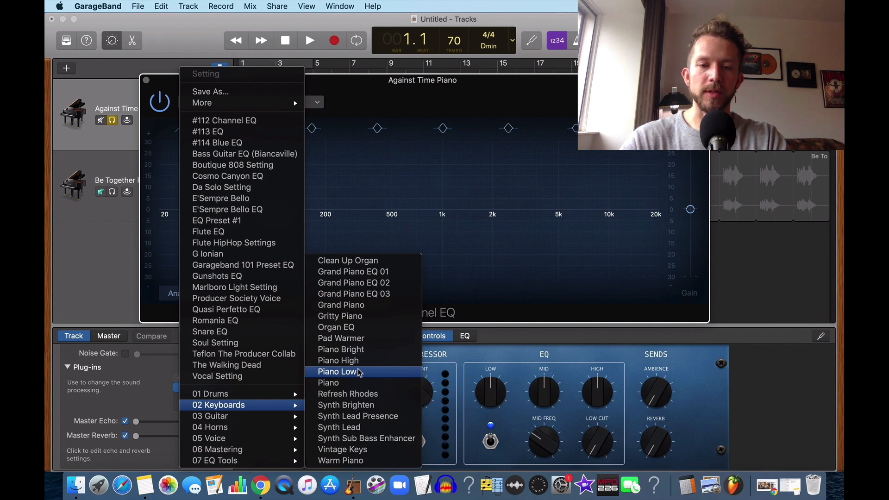
click(338, 372)
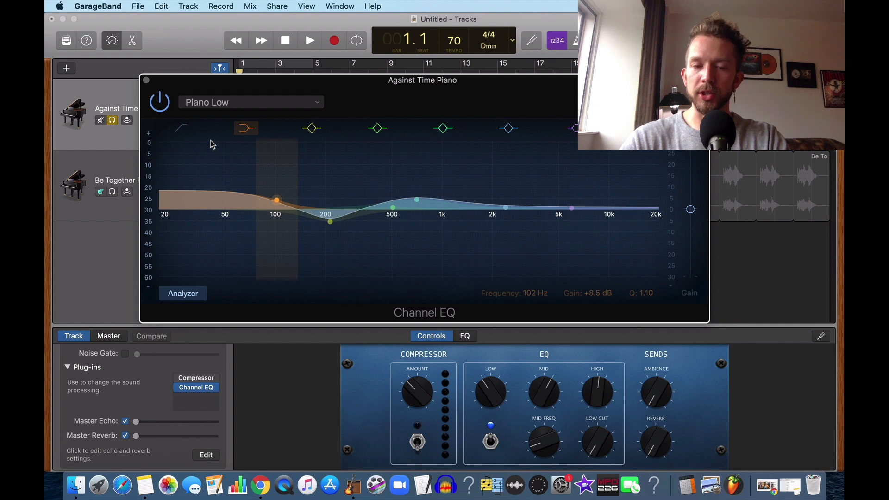
click(146, 80)
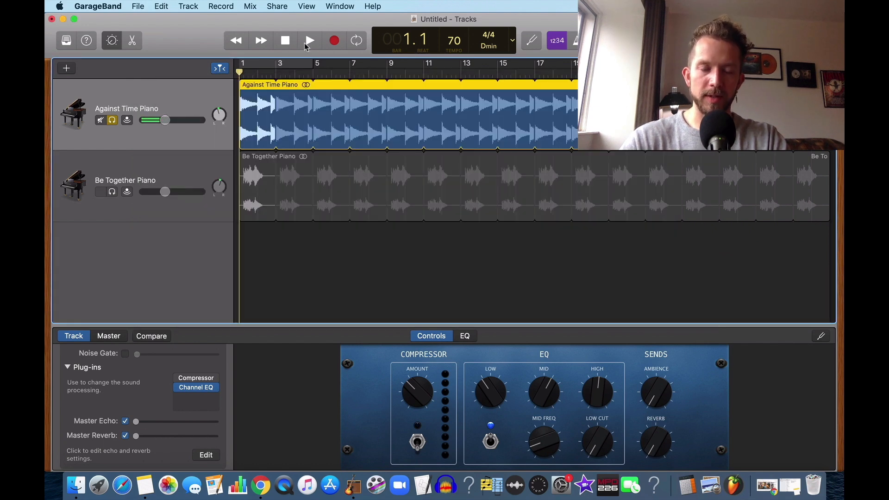
- Play the opening bars of Against Time Piano with the Piano Low EQ active and return playback to the start
click(309, 41)
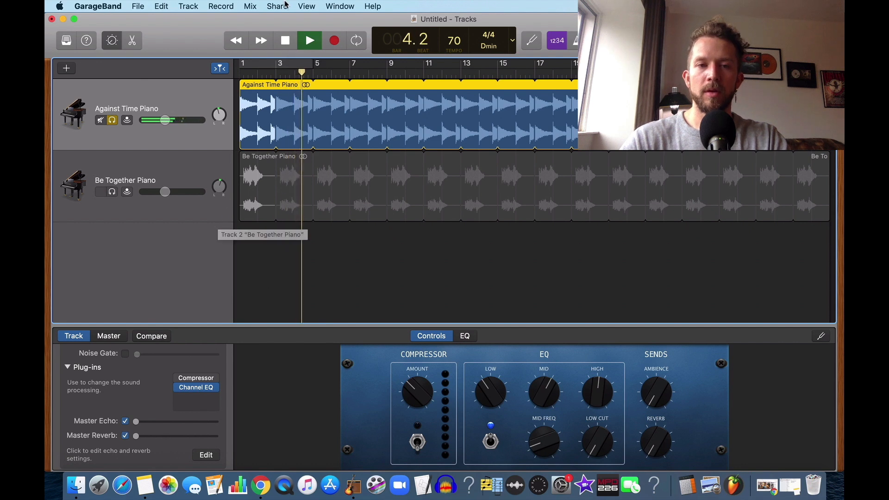
click(285, 40)
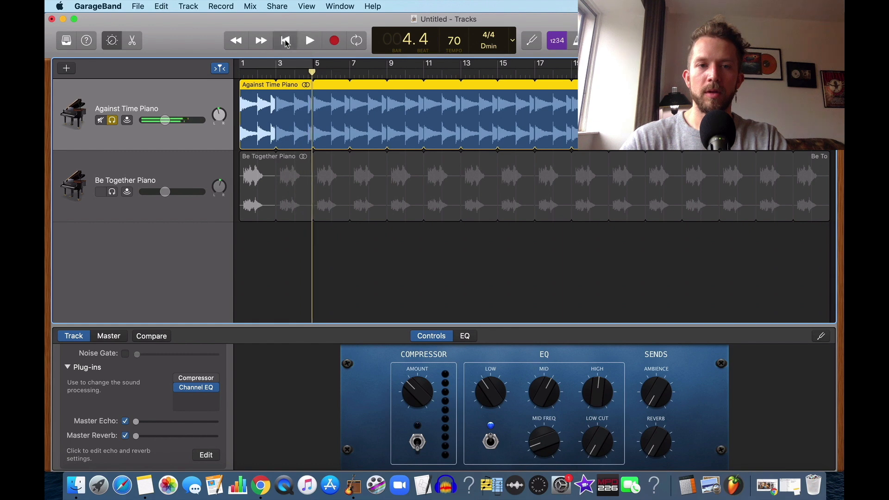
click(286, 41)
- Compare Against Time Piano without and with EQ by bypassing Channel EQ and re-enabling it during playback
mouse_move(185, 389)
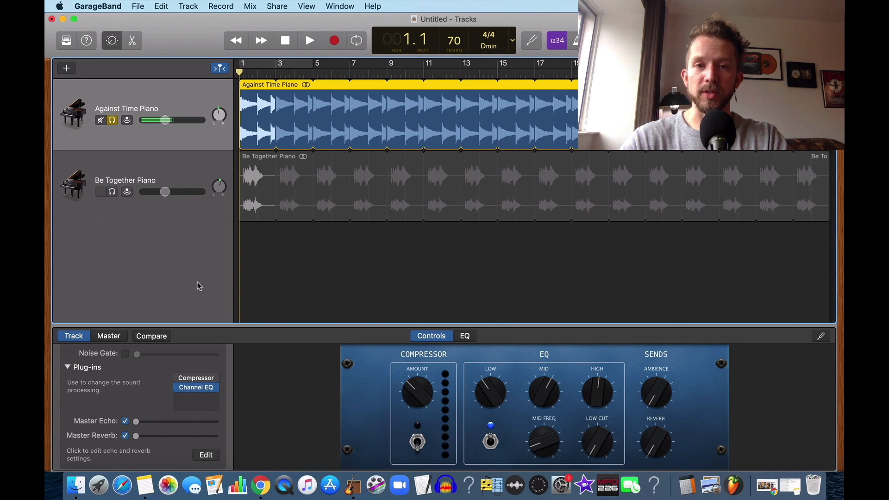
click(180, 388)
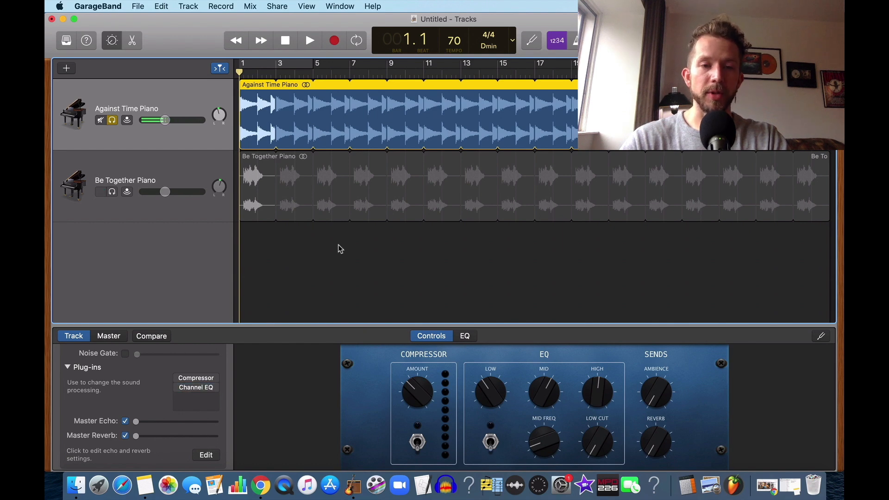
click(315, 46)
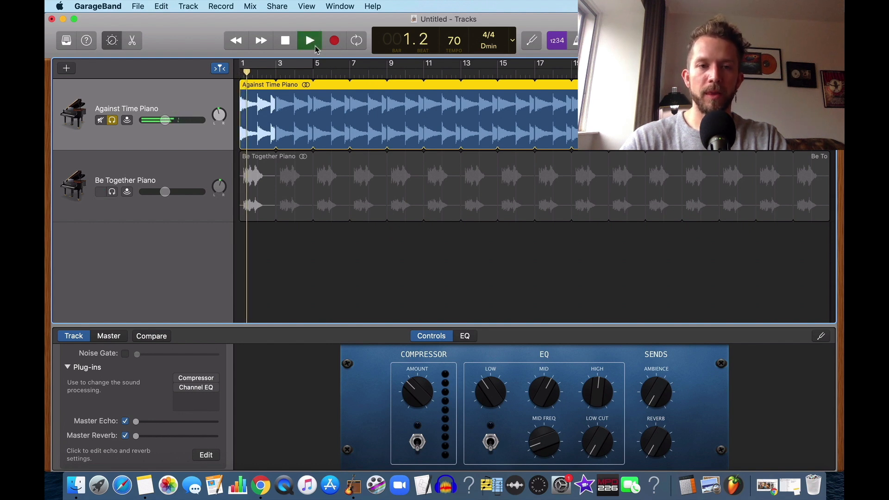
mouse_move(180, 392)
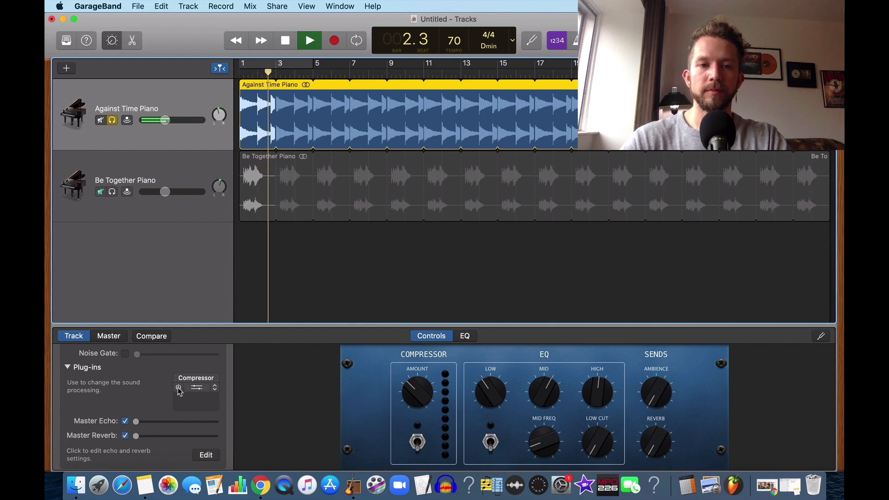
click(179, 389)
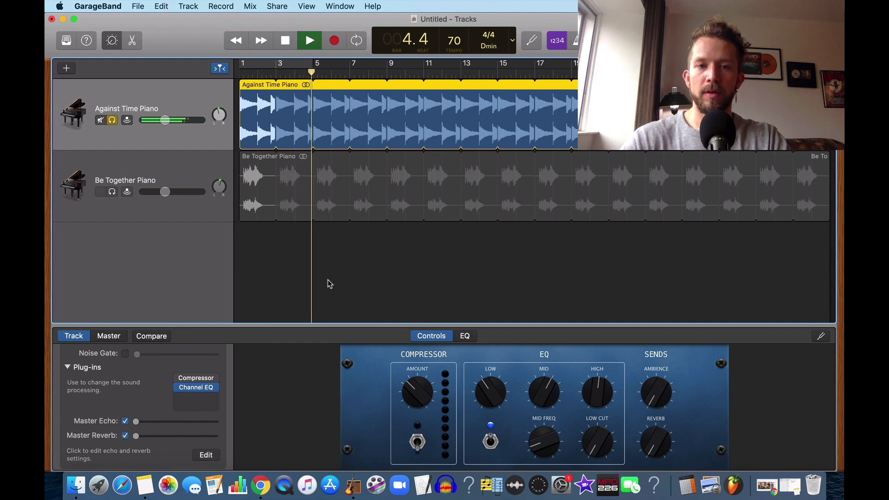
click(289, 41)
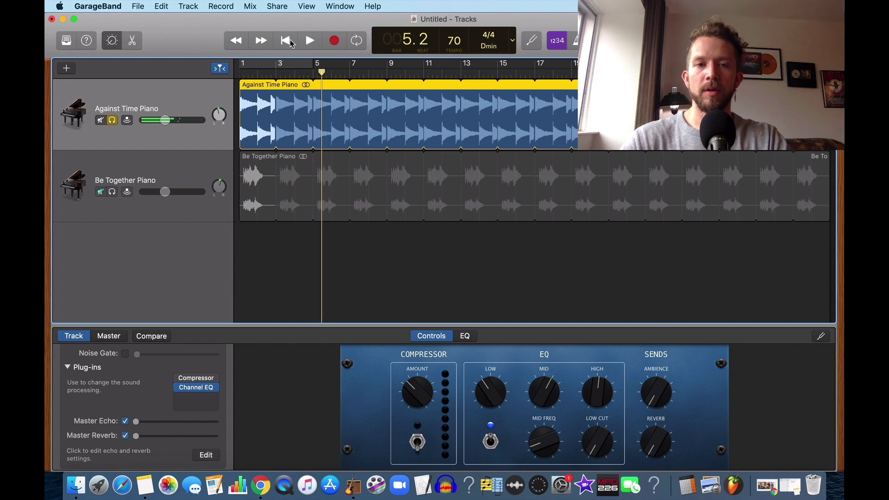
click(290, 40)
- Review the 02 Keyboards presets for Against Time Piano's Channel EQ, keep Piano Low, and set the low shelf to 100 Hz and +6.0 dB
click(196, 390)
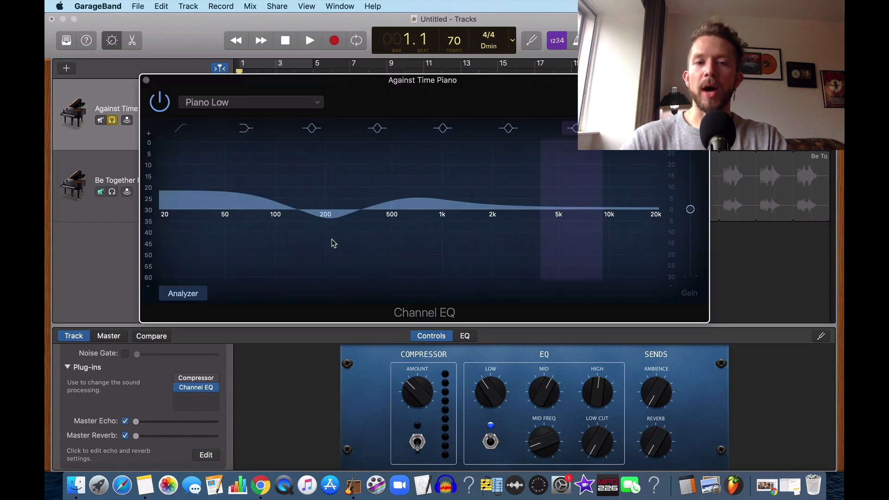
click(223, 102)
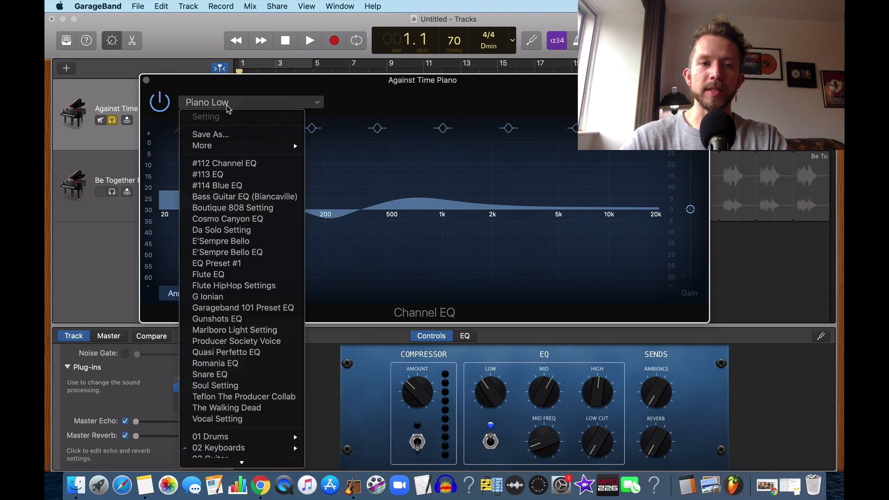
mouse_move(254, 411)
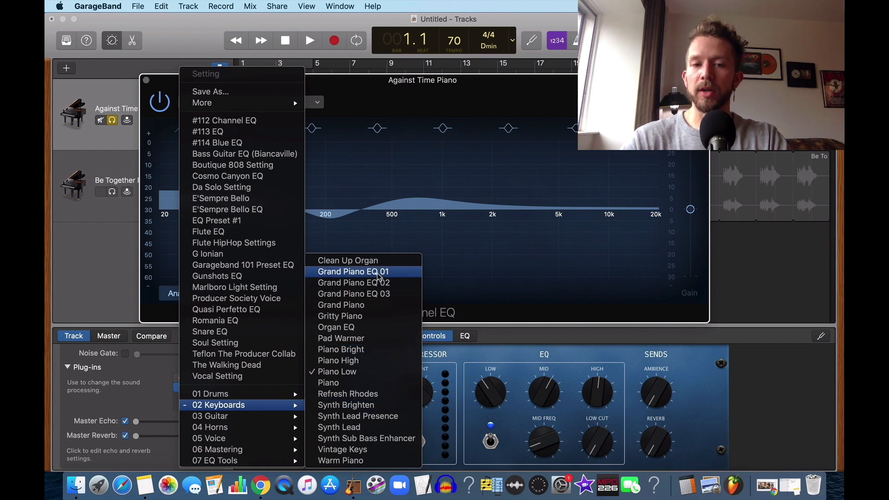
click(417, 166)
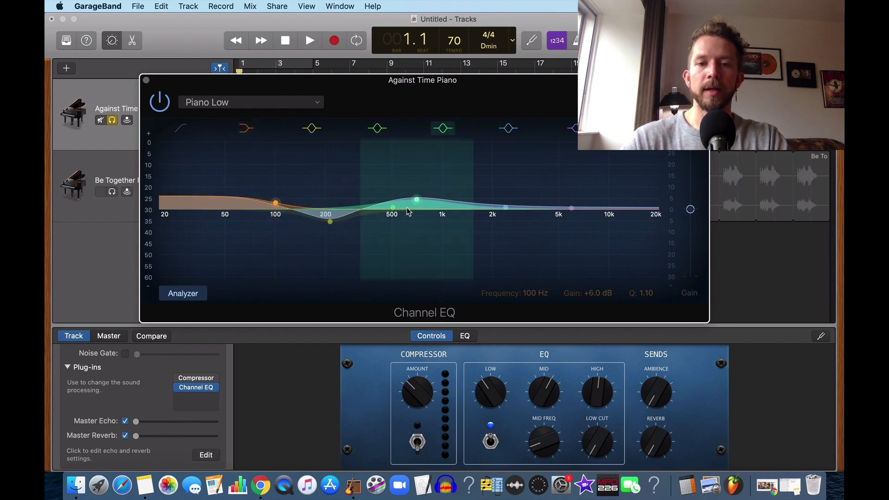
click(160, 102)
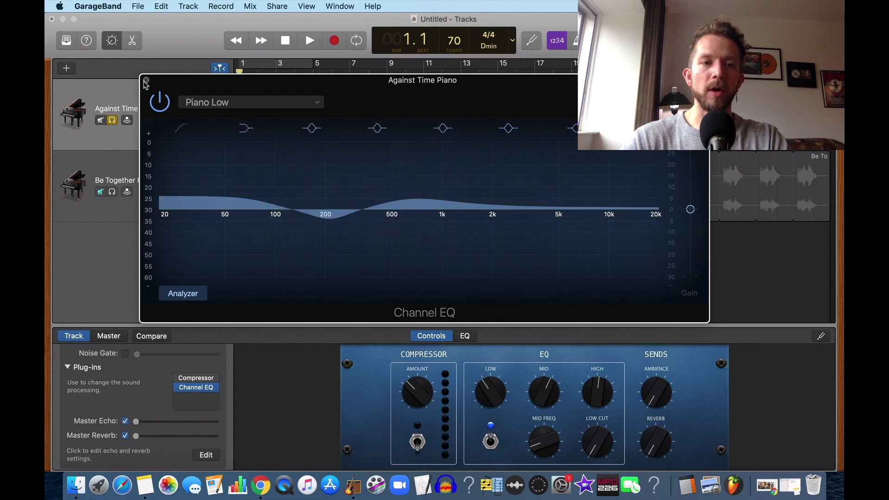
click(146, 80)
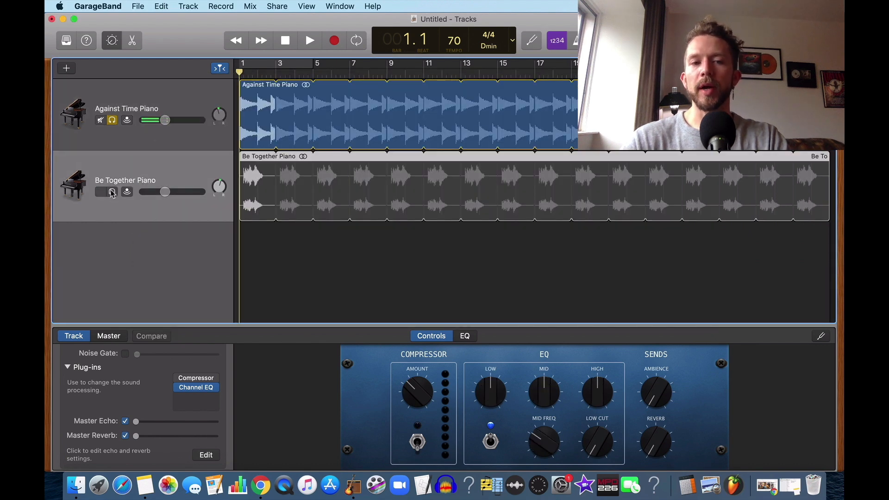
- Solo the Be Together Piano track instead of Against Time Piano and play its opening bars without EQ
click(112, 192)
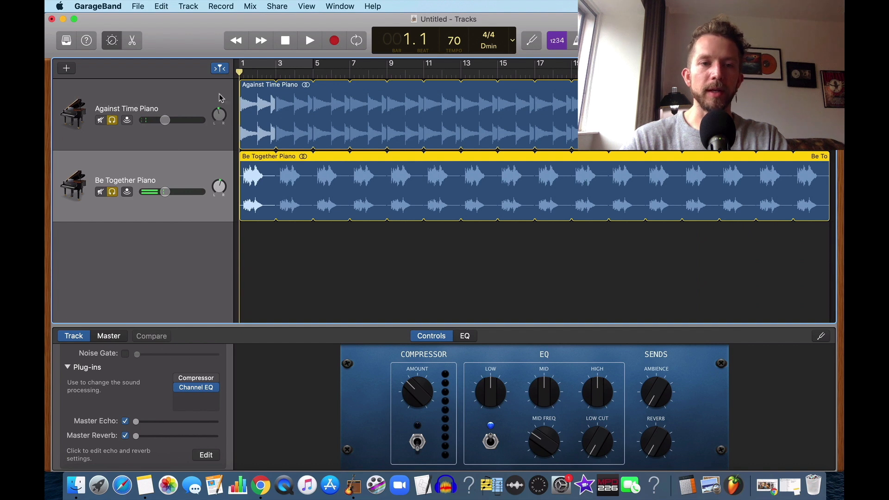
click(112, 121)
key(space)
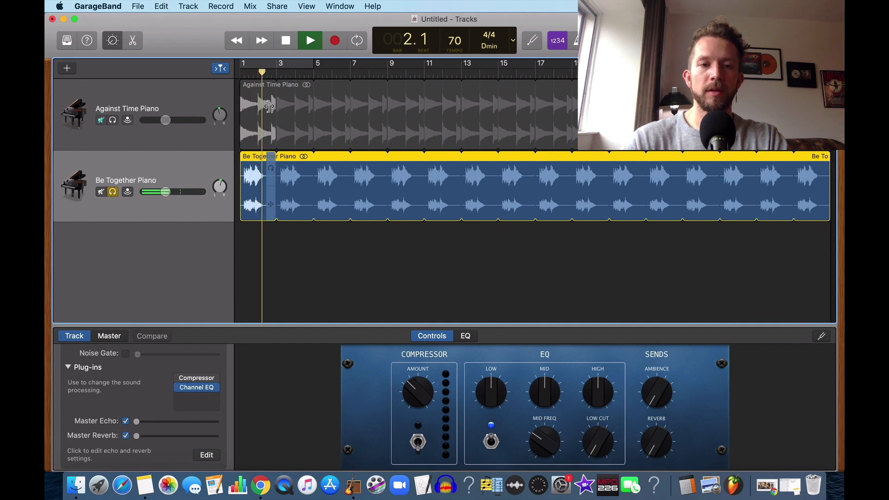
key(space)
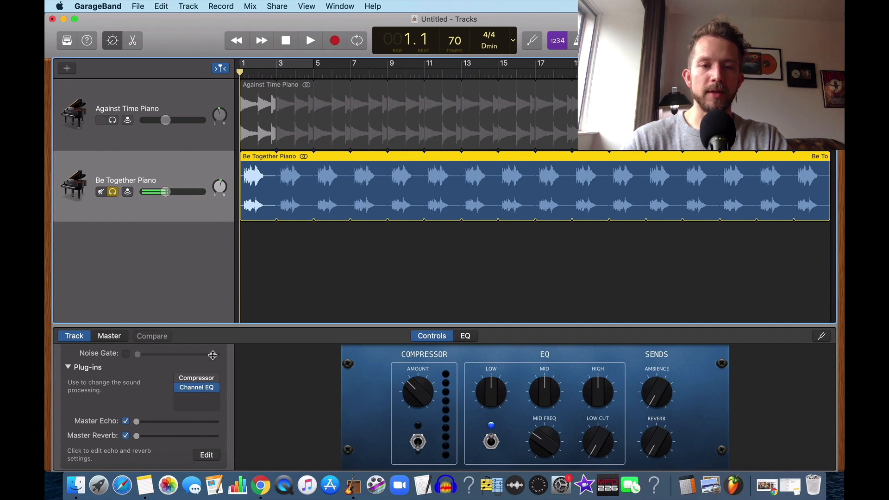
- Load the Piano High preset from the 02 Keyboards category into the Be Together Piano track's Channel EQ
click(199, 388)
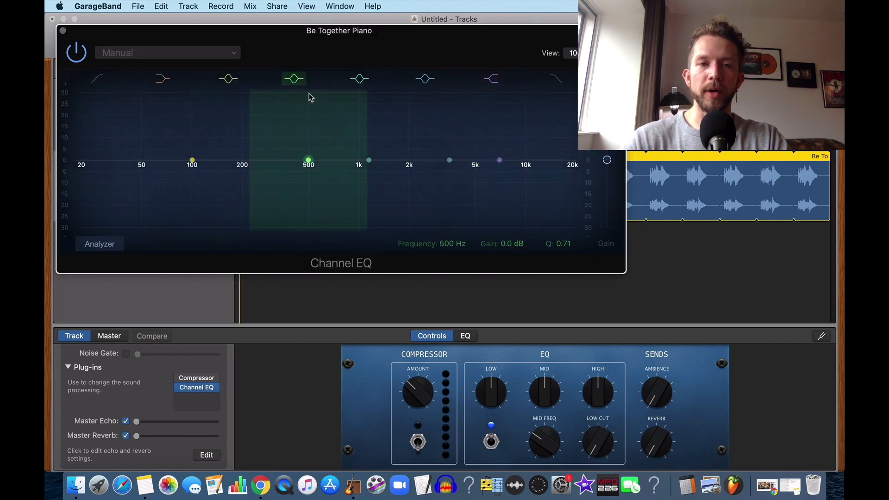
click(246, 61)
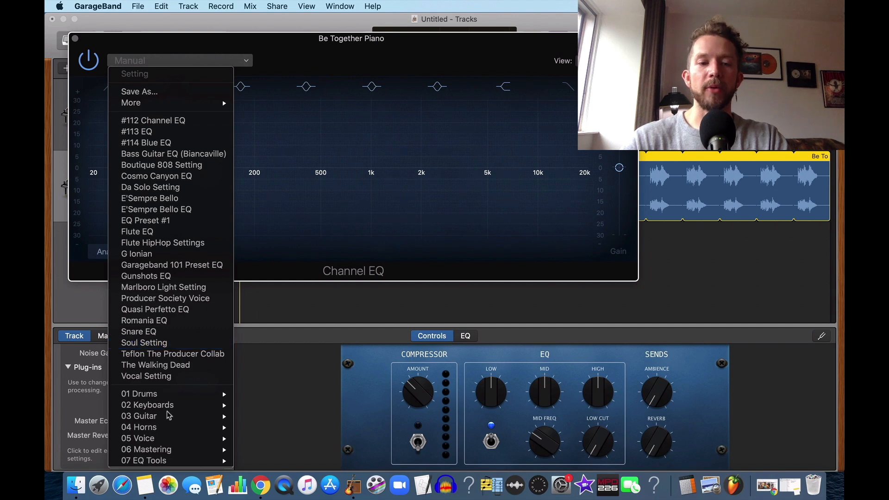
mouse_move(168, 412)
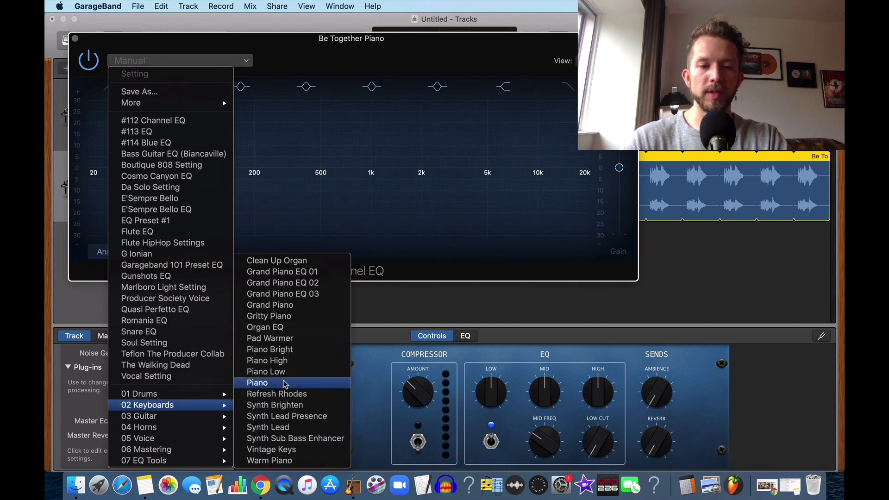
click(288, 360)
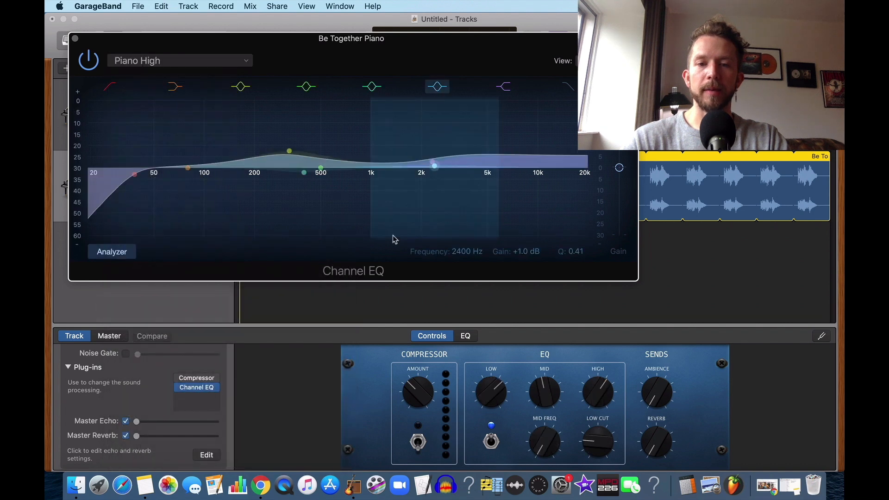
click(75, 38)
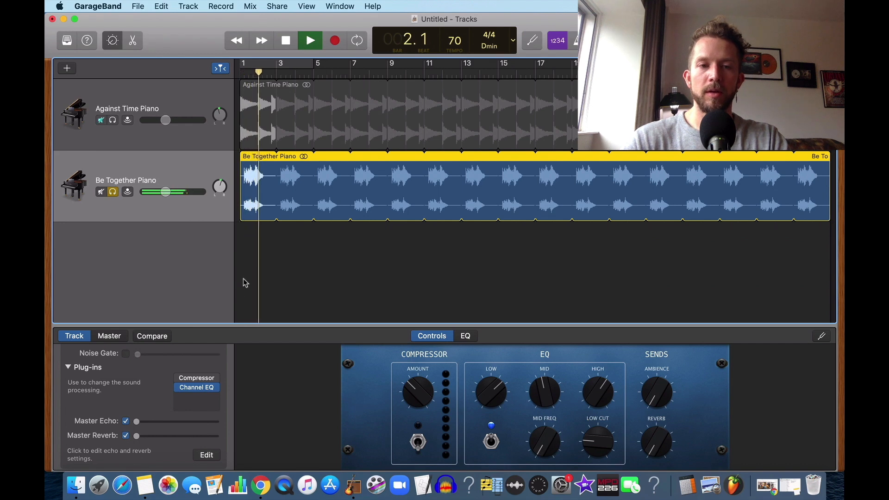
- Switch the Be Together Piano track's Channel EQ to the Piano preset from the 02 Keyboards category and close the plug-in
click(196, 387)
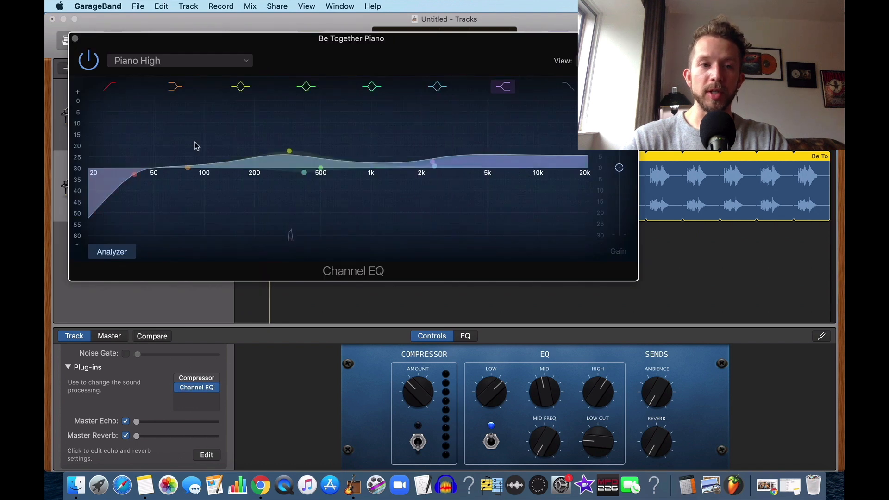
click(176, 65)
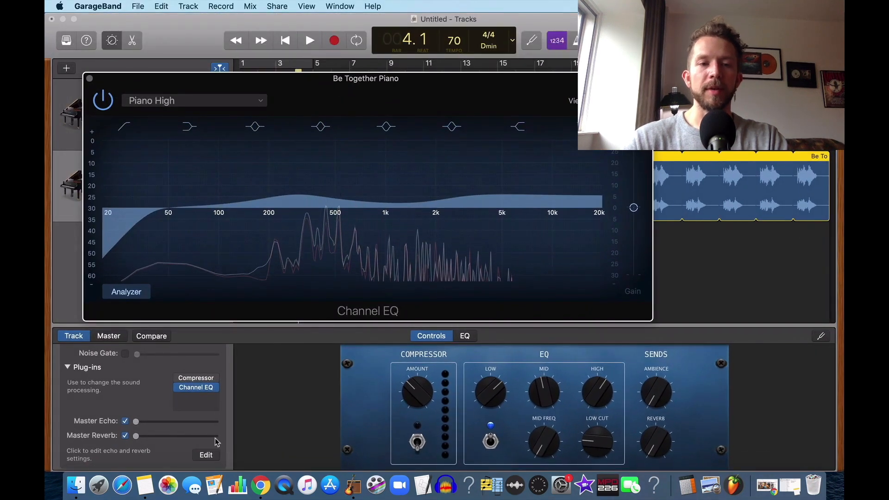
click(225, 100)
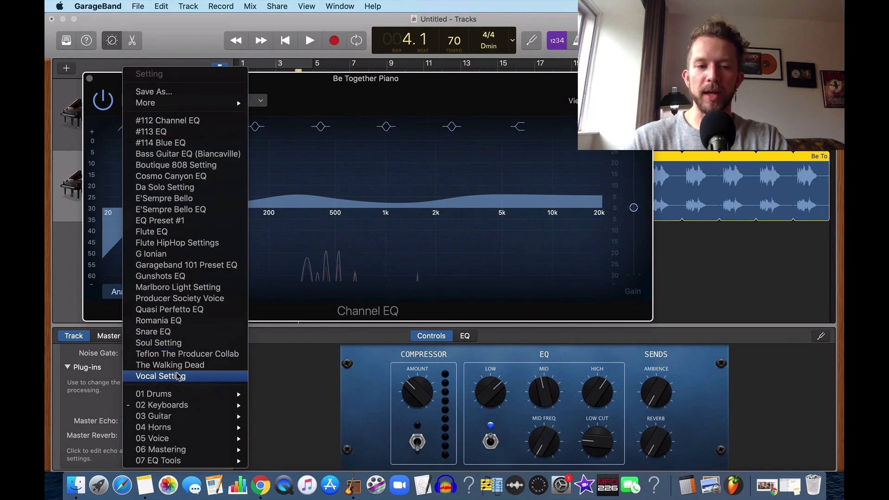
mouse_move(179, 438)
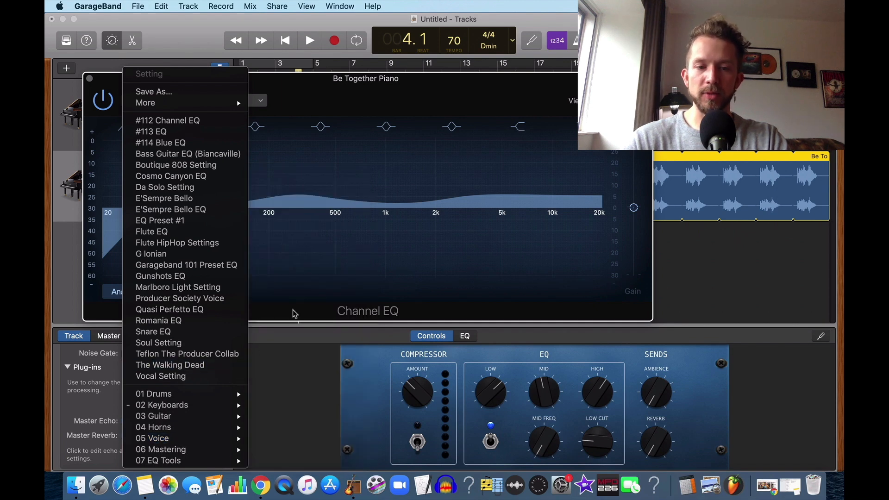
mouse_move(211, 444)
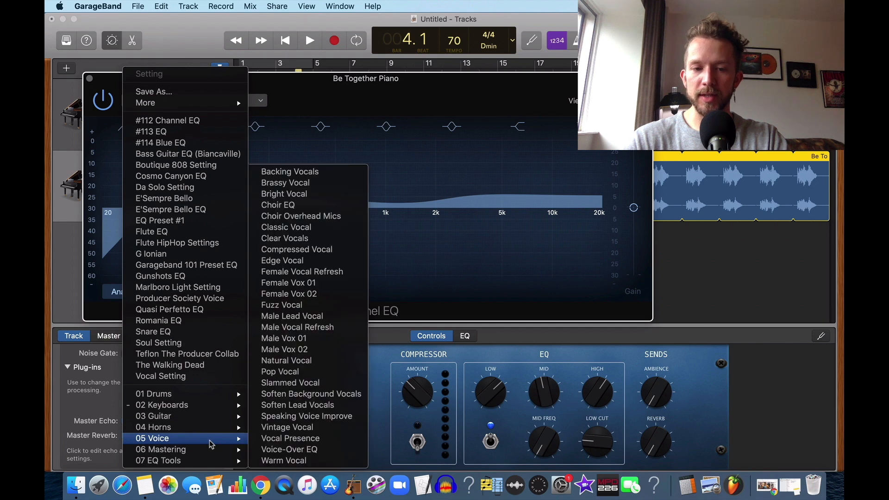
mouse_move(214, 406)
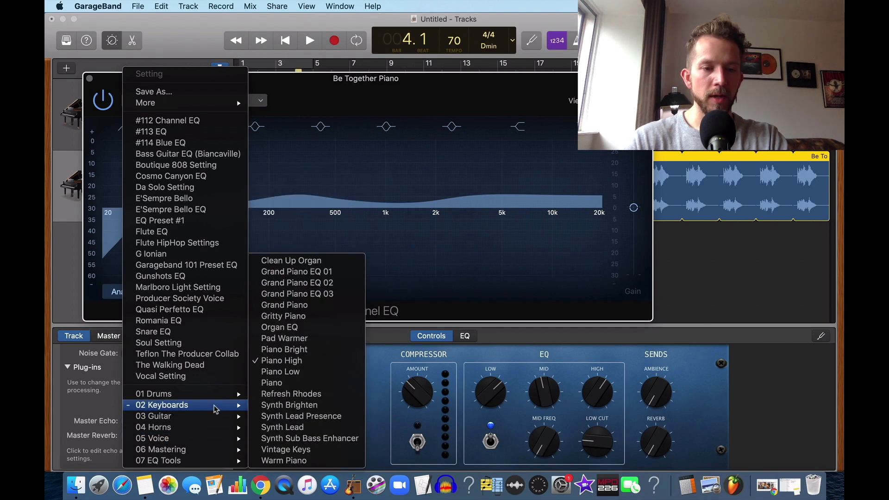
click(295, 382)
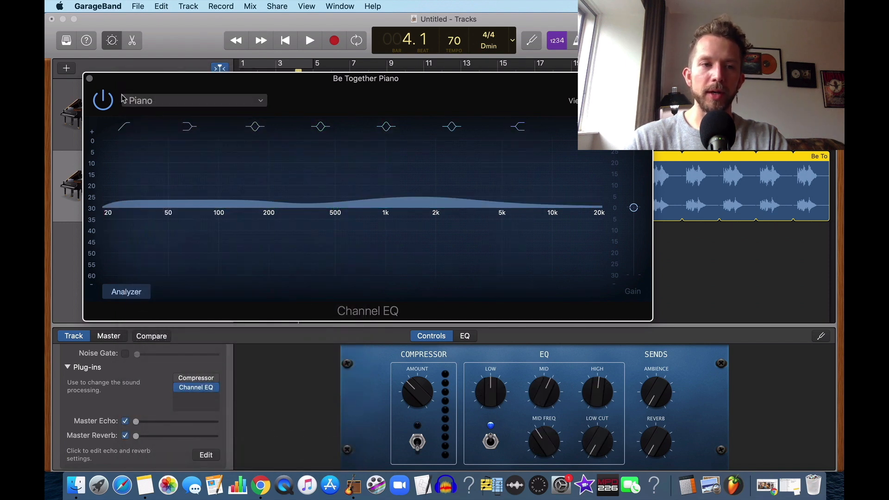
click(90, 78)
- Play the opening bars of Be Together Piano from the start with the Piano EQ preset applied
click(284, 43)
click(310, 41)
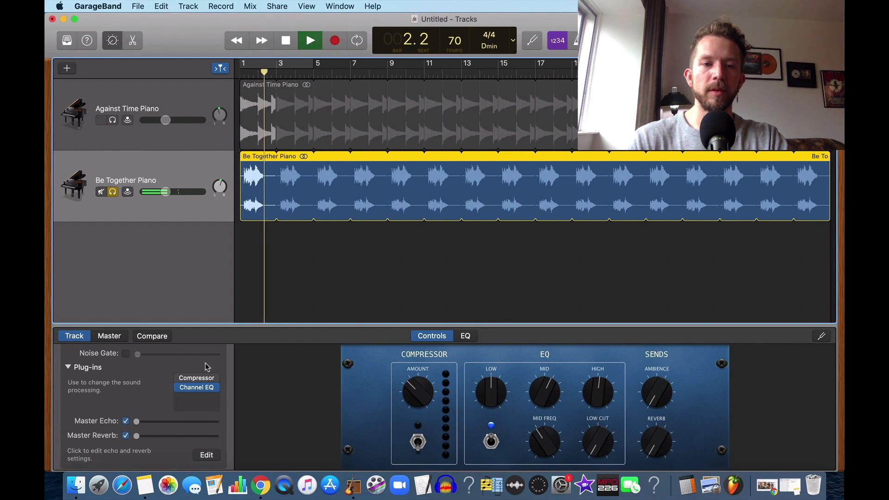
click(288, 39)
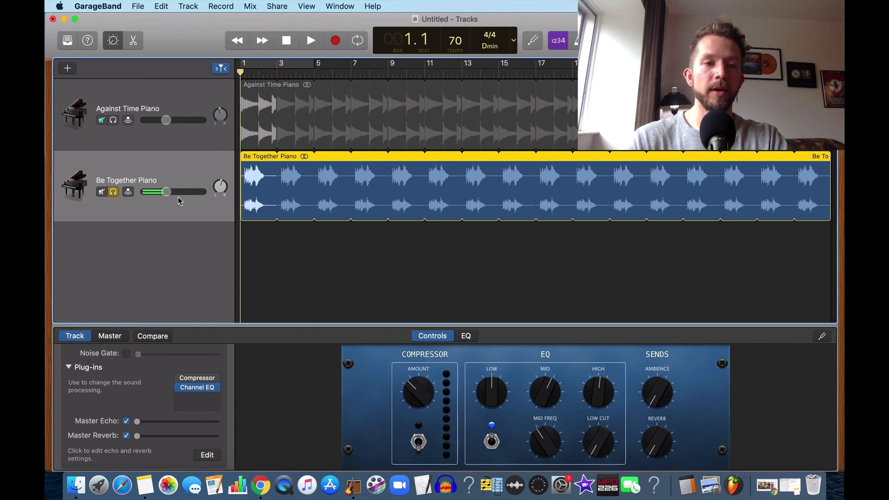
- Take Be Together Piano out of solo and review the Channel EQ curves of both piano tracks
click(114, 193)
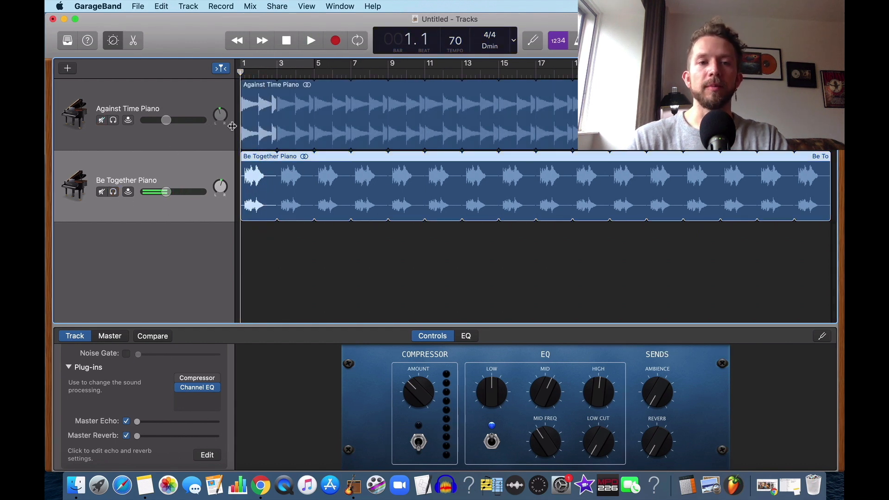
click(203, 386)
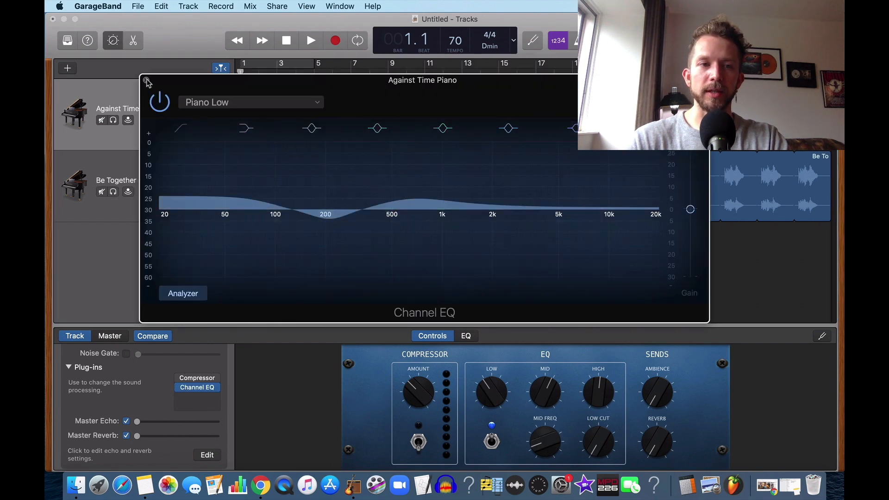
click(146, 81)
click(199, 388)
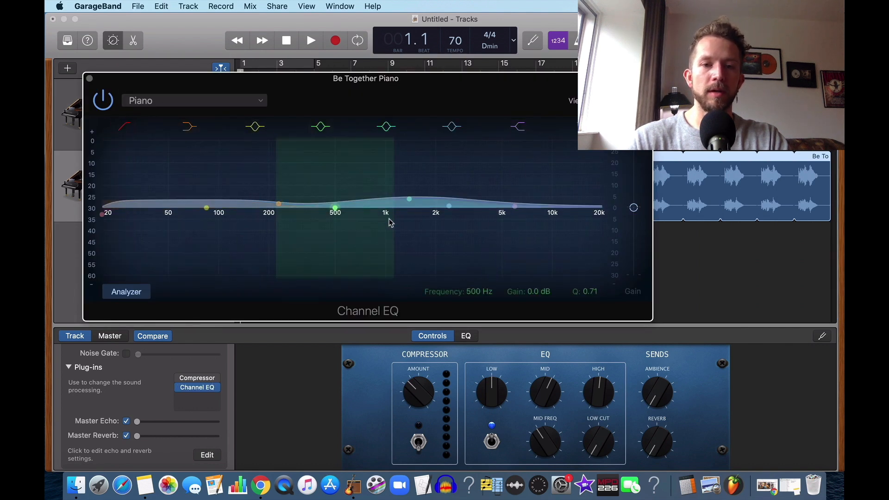
click(89, 78)
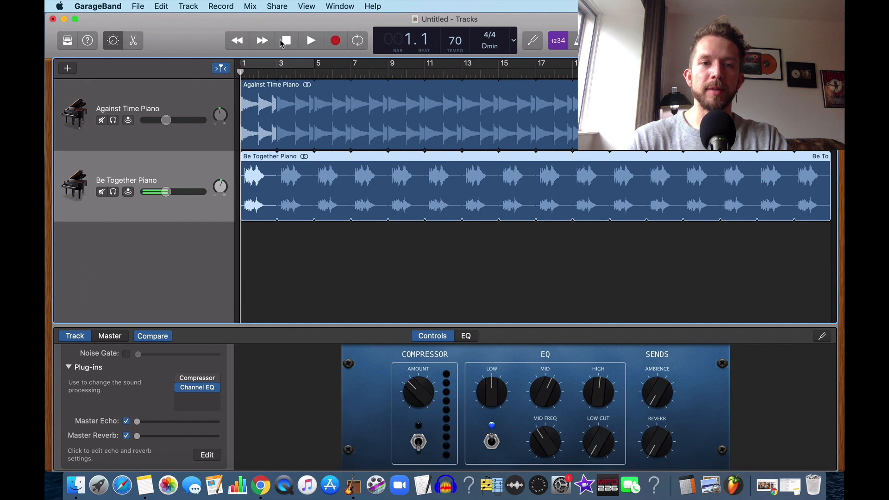
- Play both piano tracks together from the start and raise the Reverb send on each of them during playback
click(311, 41)
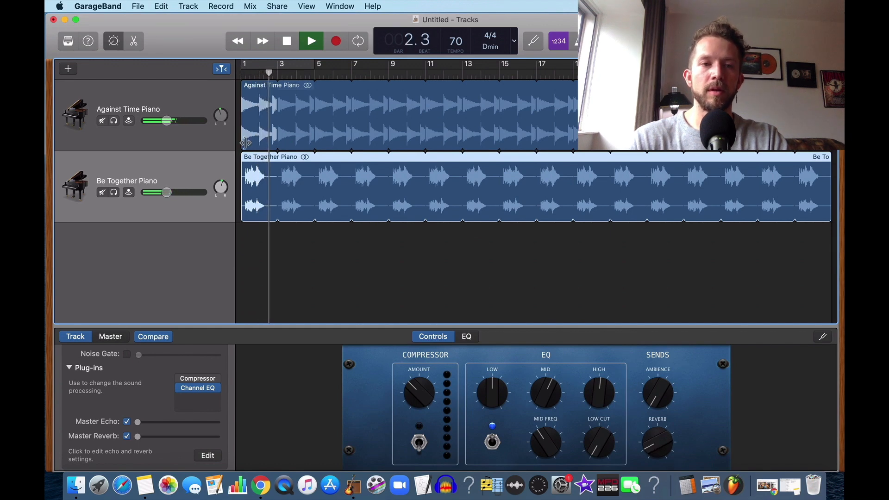
key(Up)
drag(657, 437, 658, 429)
click(288, 202)
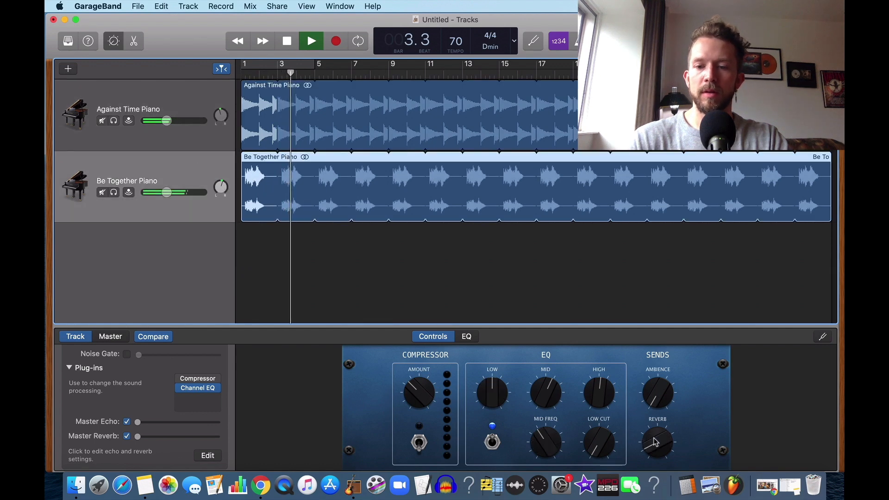
key(Up)
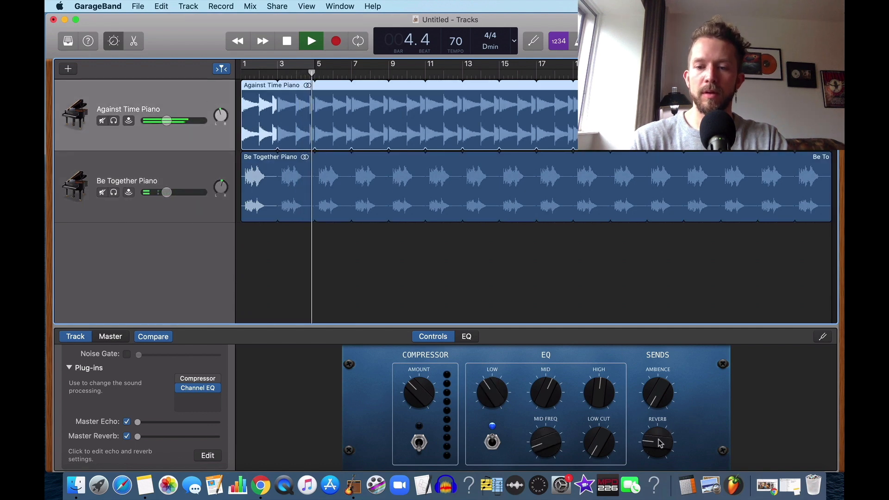
key(Down)
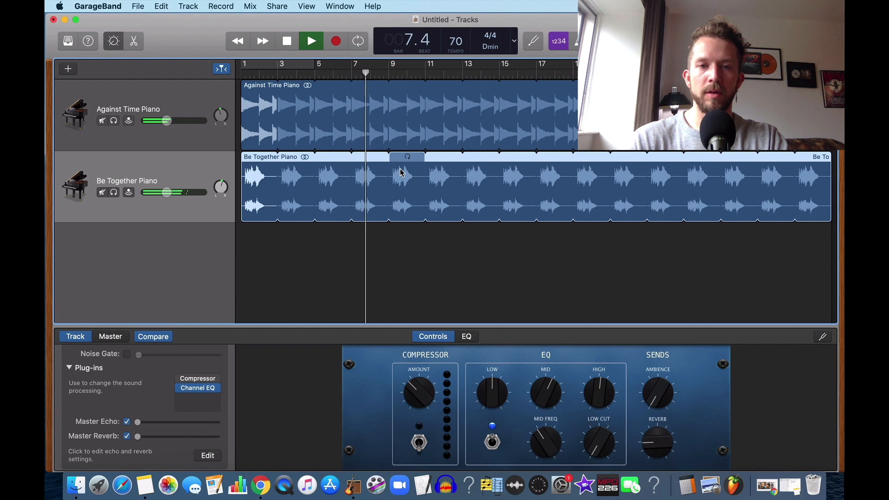
click(287, 42)
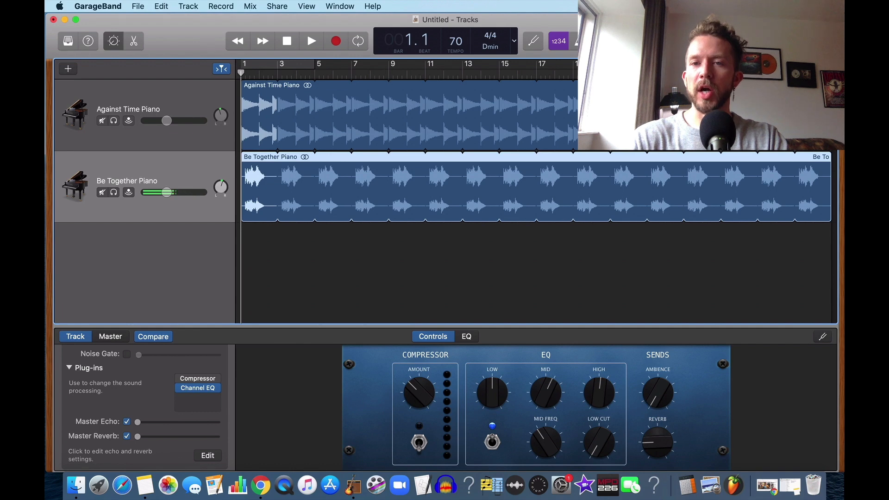
- Switch to Notes, read the frequency ranges in the Piano EQ note, and put the note away
drag(307, 32, 310, 32)
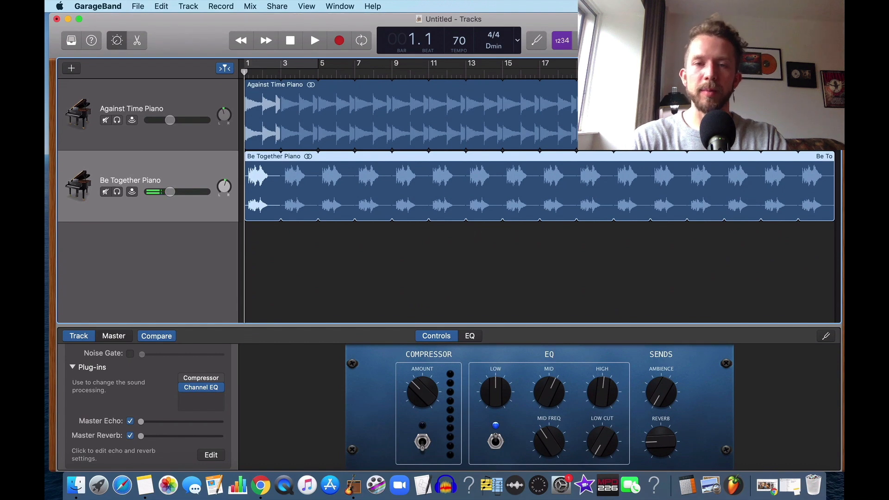
key(ctrl+Up)
key(ctrl+Up)
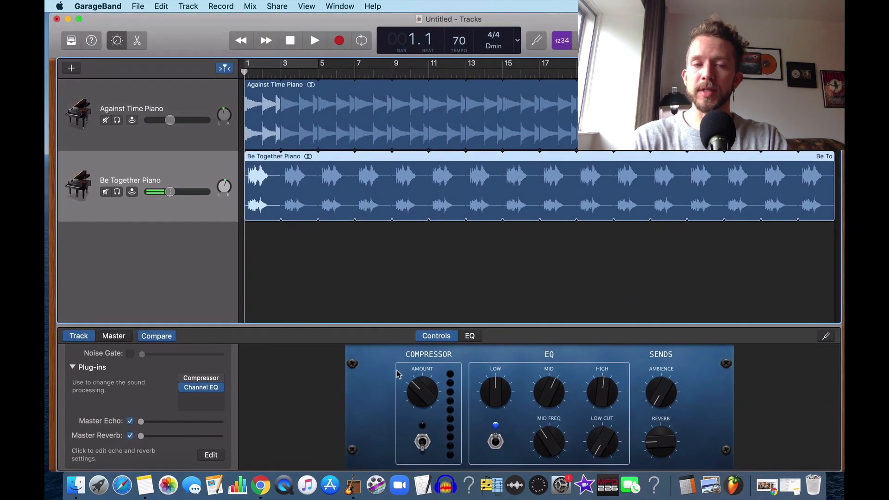
click(145, 485)
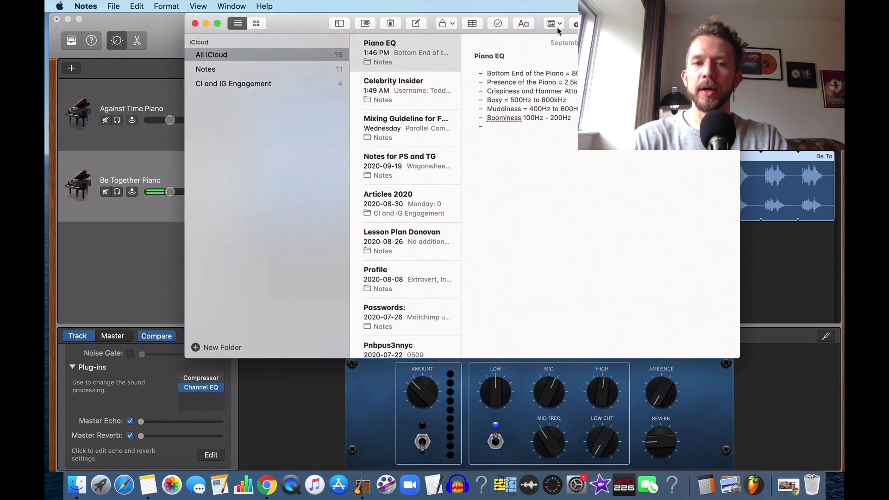
drag(539, 35, 476, 148)
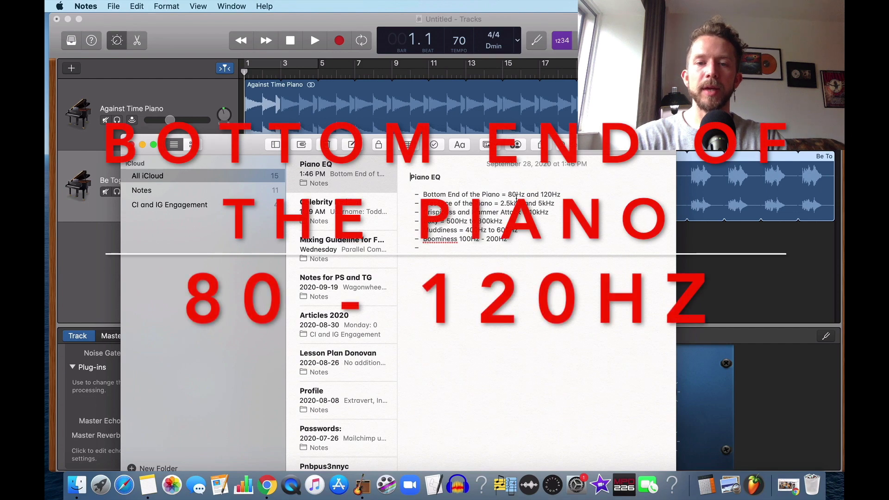
click(142, 144)
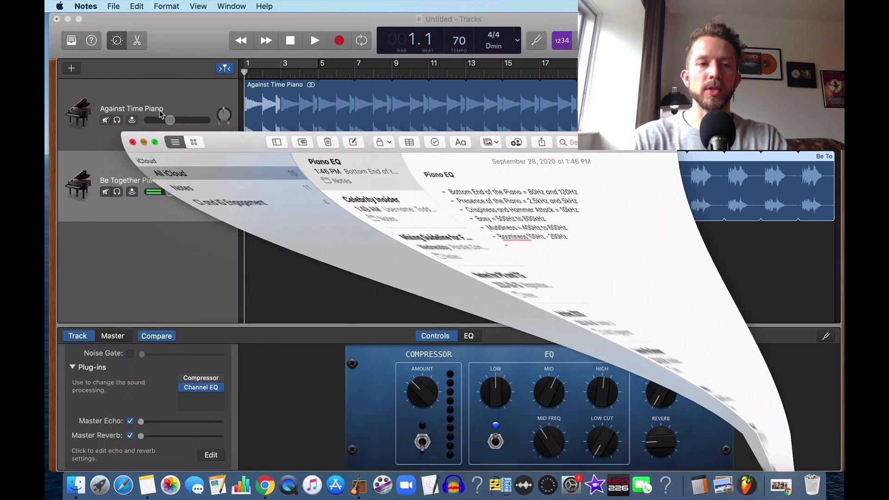
- Solo Against Time Piano and play its opening bars with its Channel EQ window open
click(164, 107)
click(212, 394)
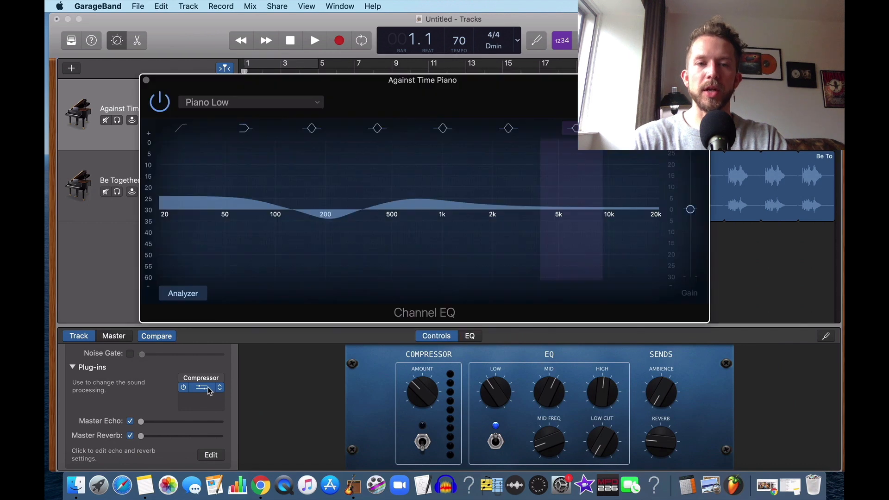
drag(437, 120, 493, 182)
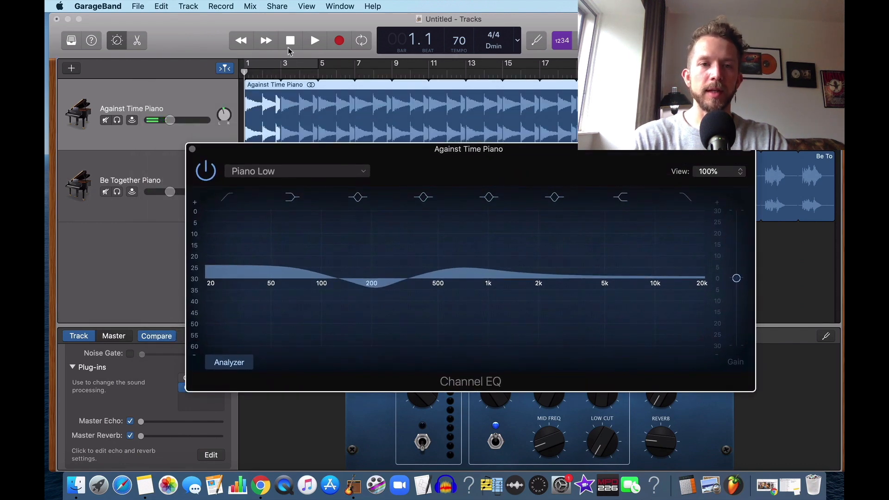
click(121, 123)
click(315, 41)
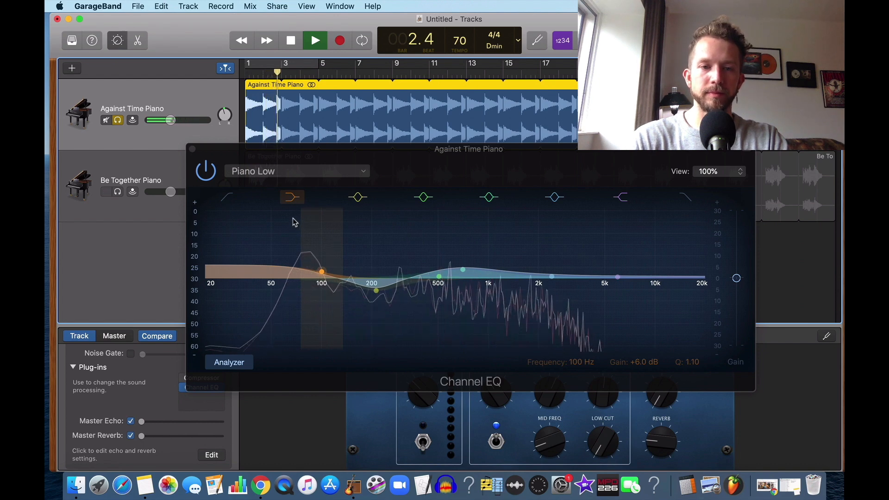
click(290, 43)
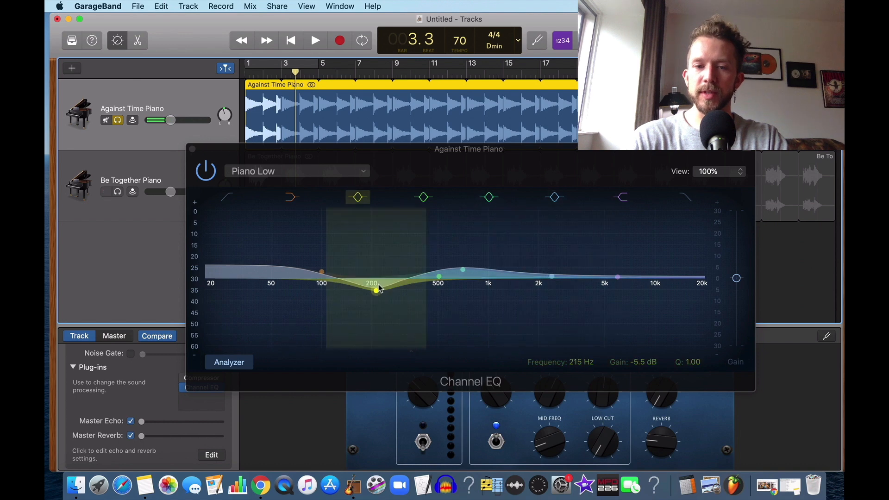
- Sweep the 215 Hz band of Against Time Piano's EQ through the lows during playback and settle it at 205 Hz, -5.0 dB
click(376, 291)
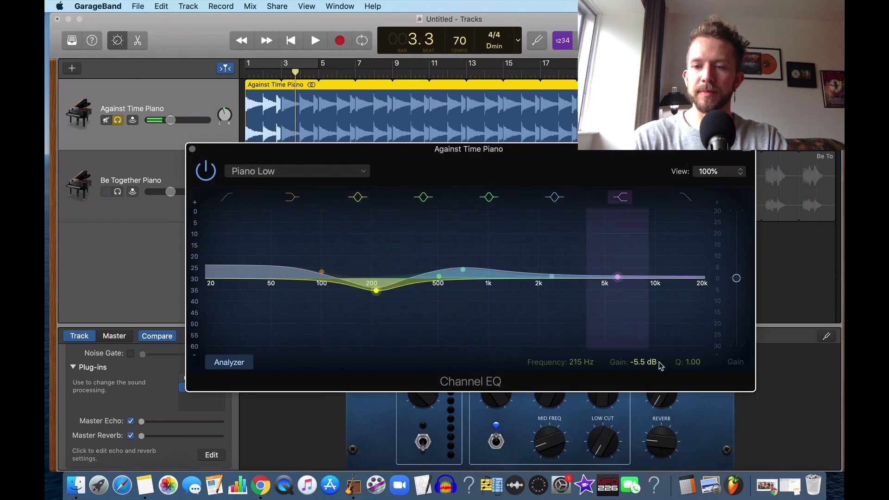
click(288, 40)
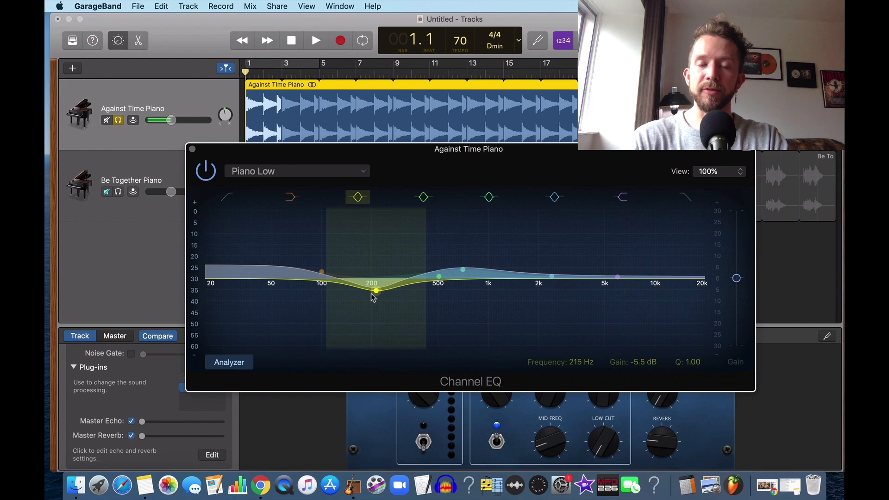
click(316, 40)
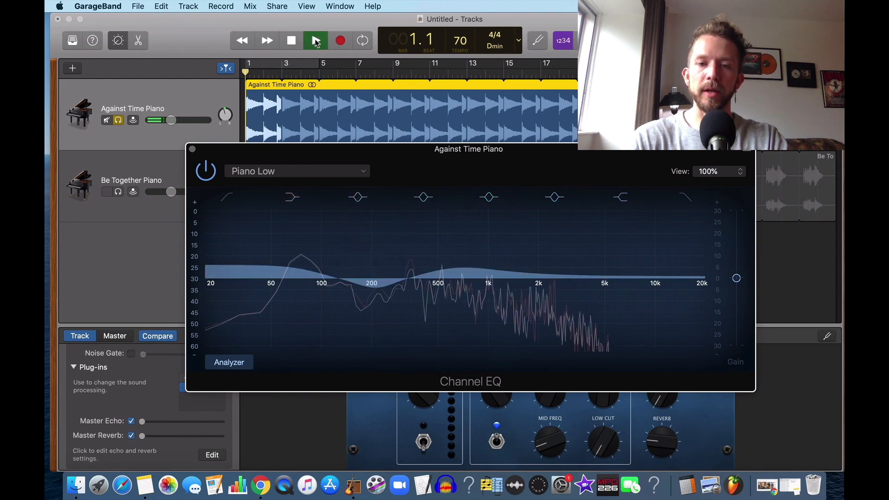
drag(374, 292, 287, 340)
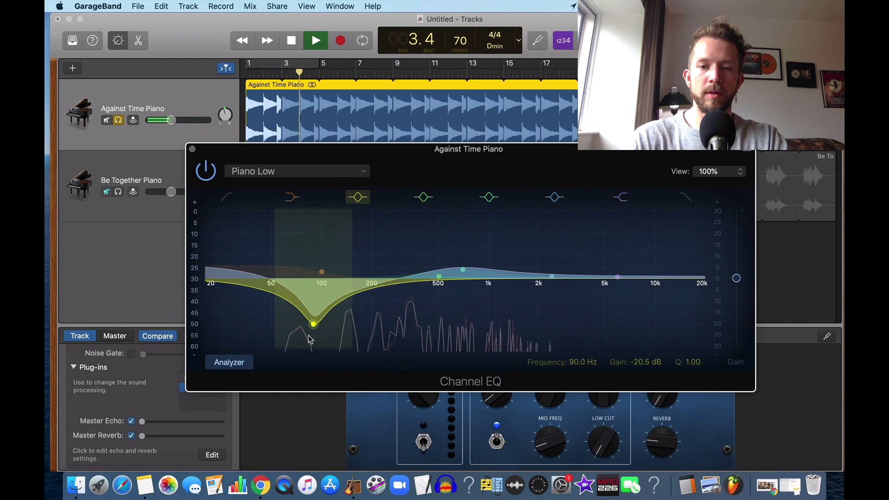
drag(318, 340, 374, 290)
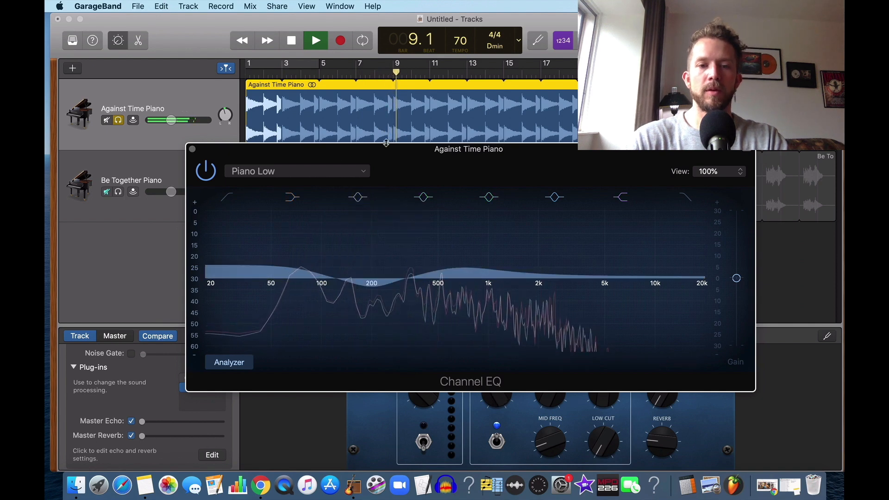
click(291, 41)
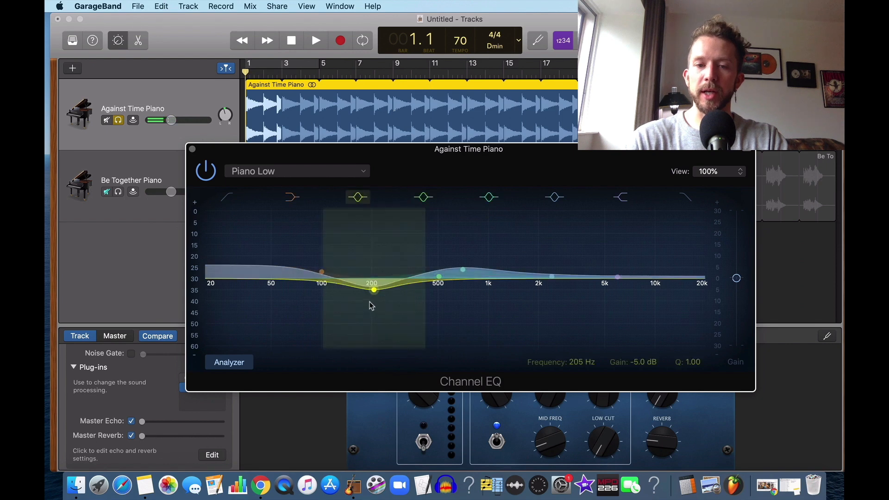
- Set the low shelf of Against Time Piano's Channel EQ to 102 Hz and +5.0 dB
drag(401, 164, 414, 173)
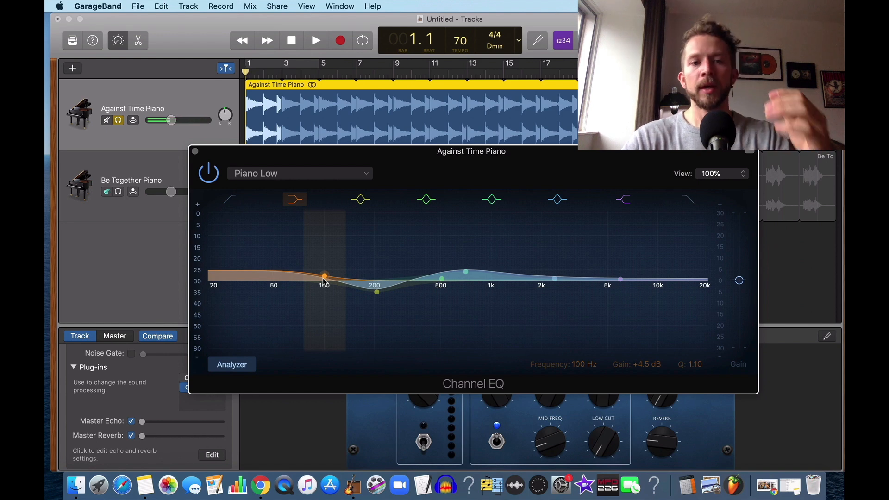
drag(323, 281, 325, 282)
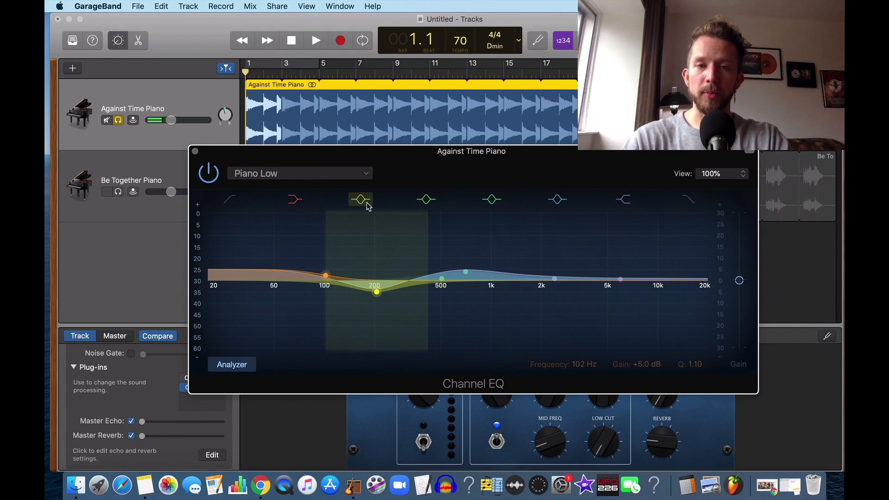
- Switch to Notes, check the presence range in the Piano EQ note, and minimize the note
key(ctrl+Up)
click(498, 201)
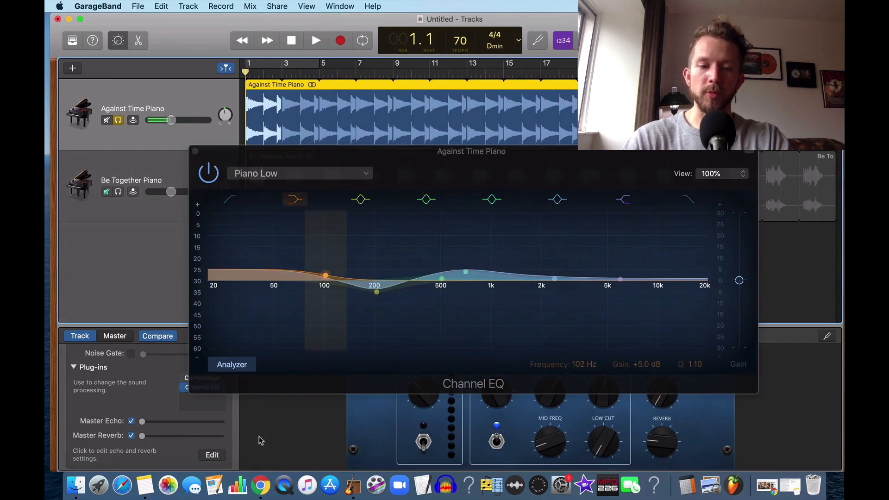
click(146, 484)
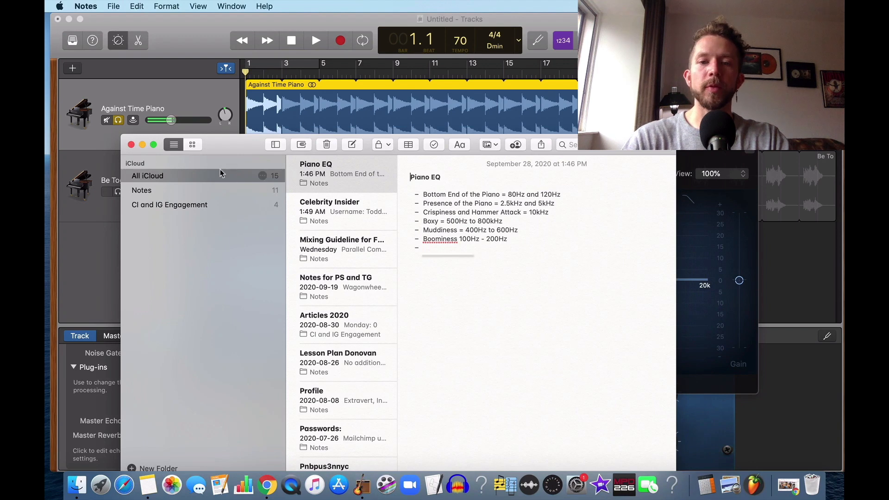
key(super+m)
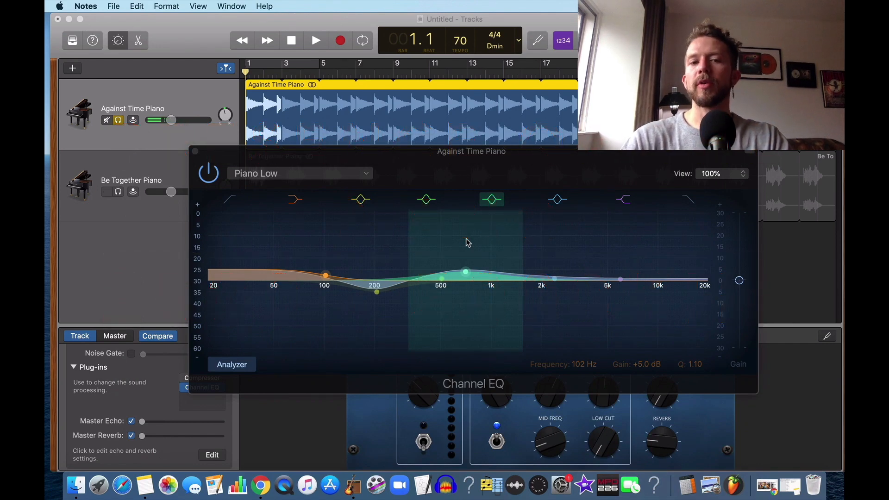
- Solo Be Together Piano in place of Against Time Piano and open its Channel EQ clear of the track headers
click(195, 151)
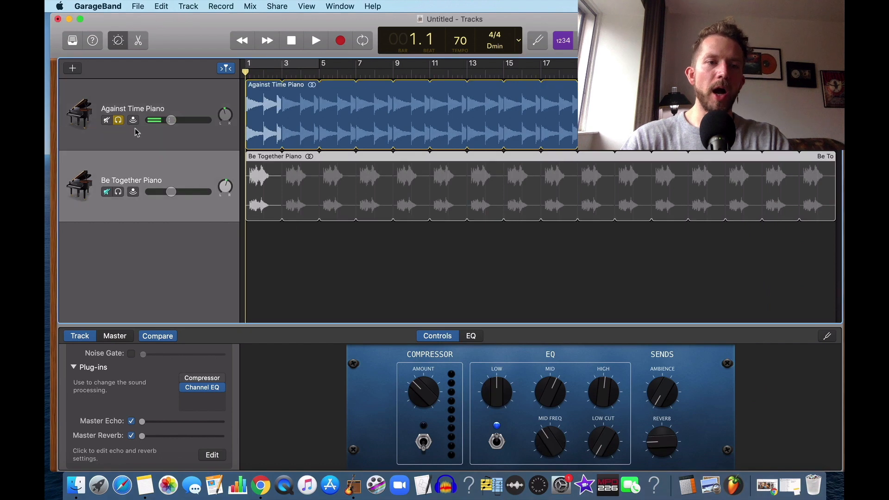
click(119, 121)
click(119, 192)
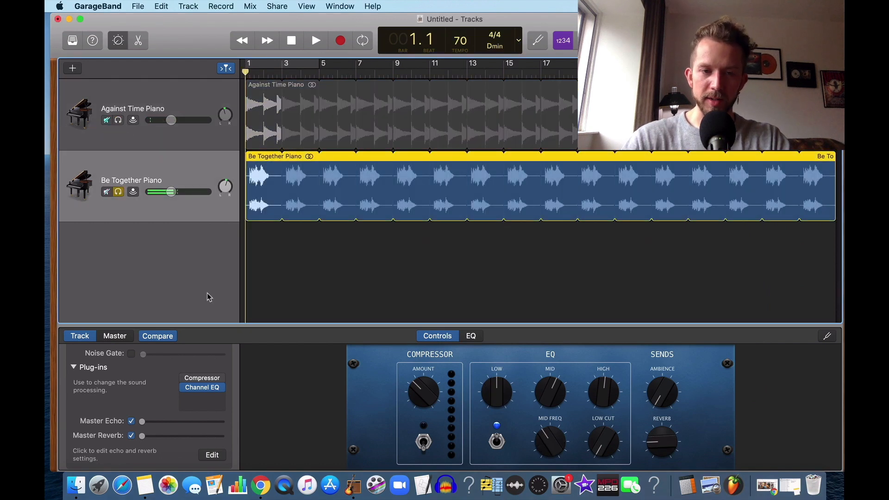
click(204, 388)
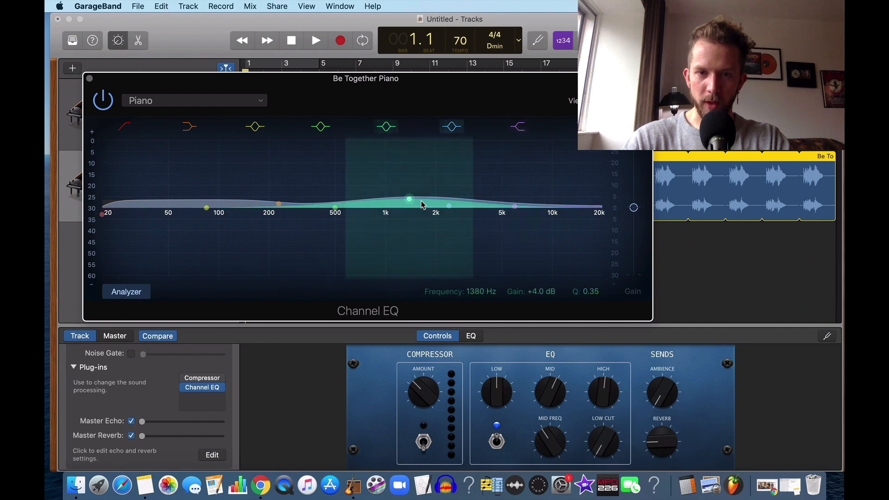
drag(474, 94, 561, 185)
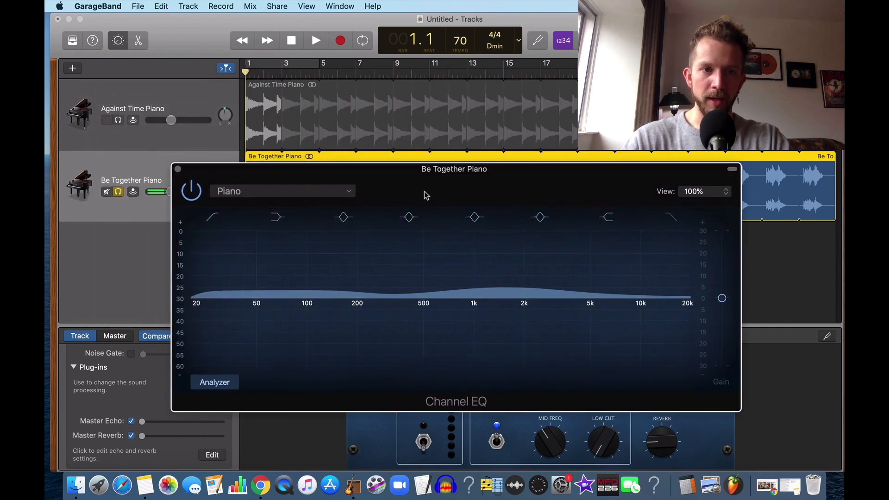
drag(420, 192, 474, 198)
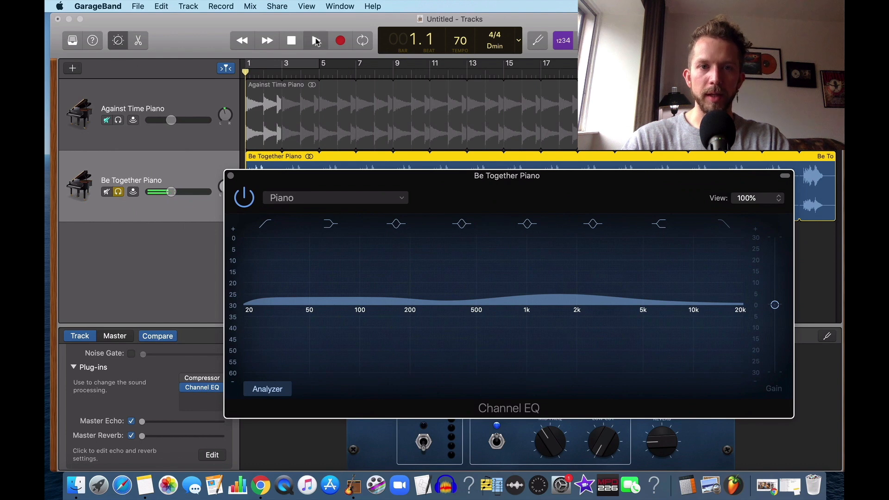
- Play Be Together Piano and sweep its 1380 Hz EQ band as a boost from 2350 Hz, +13.0 dB to 6000 Hz, +11.5 dB
click(291, 42)
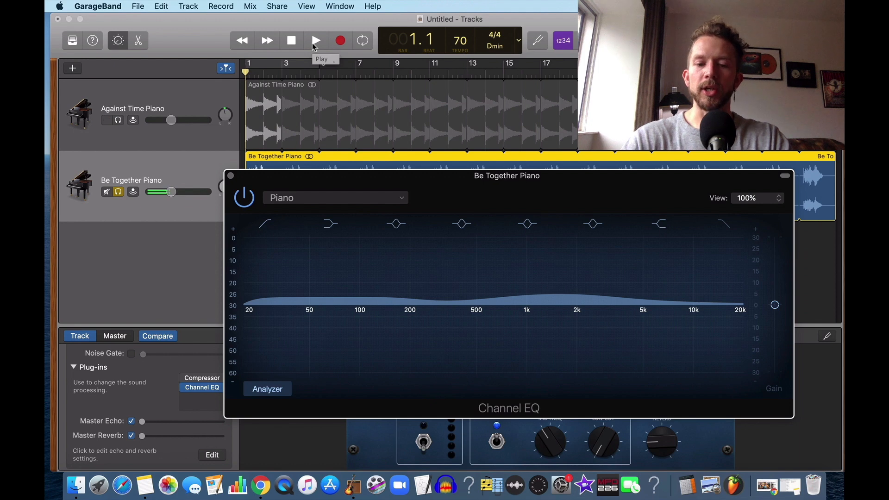
click(314, 41)
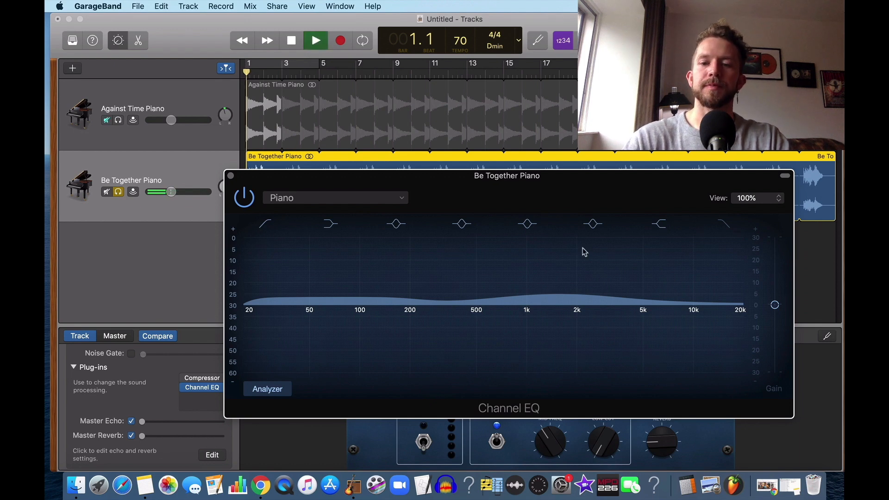
drag(548, 301, 604, 276)
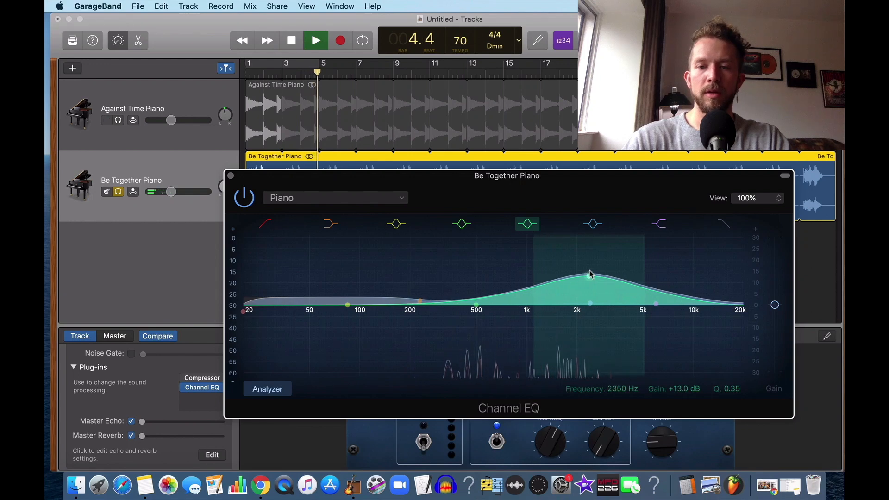
drag(592, 274, 659, 275)
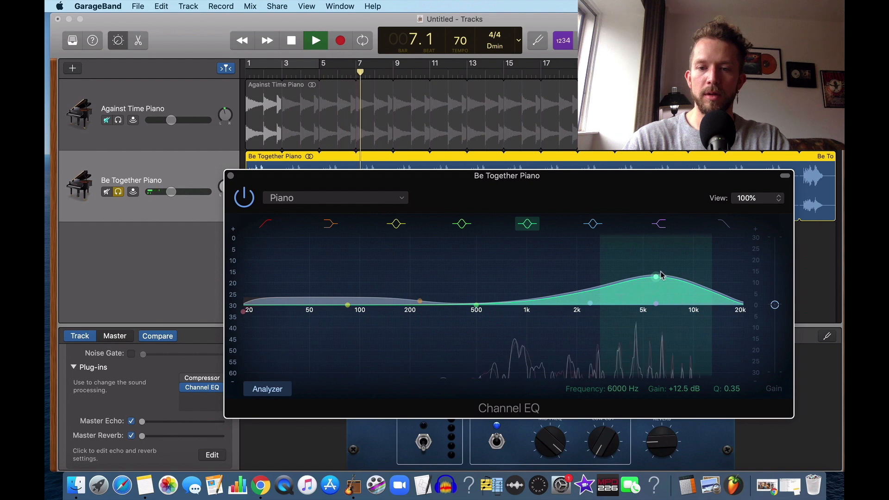
drag(661, 275, 662, 278)
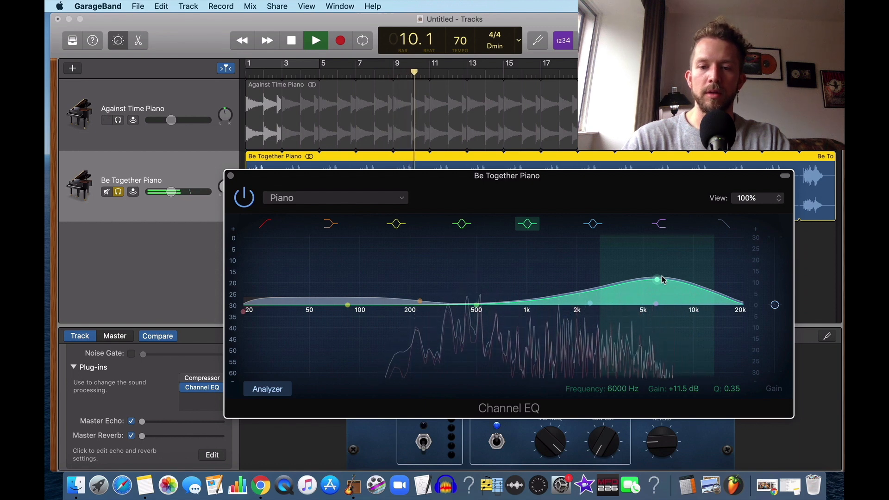
- Turn the 6000 Hz boost into a -10.5 dB cut and sweep it down through 4000 Hz and 3000 Hz during playback
drag(662, 279, 663, 345)
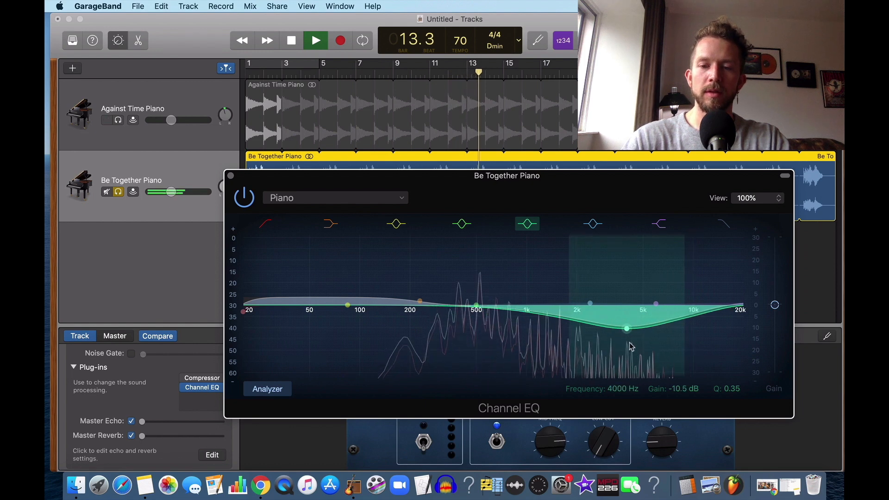
drag(629, 348, 625, 348)
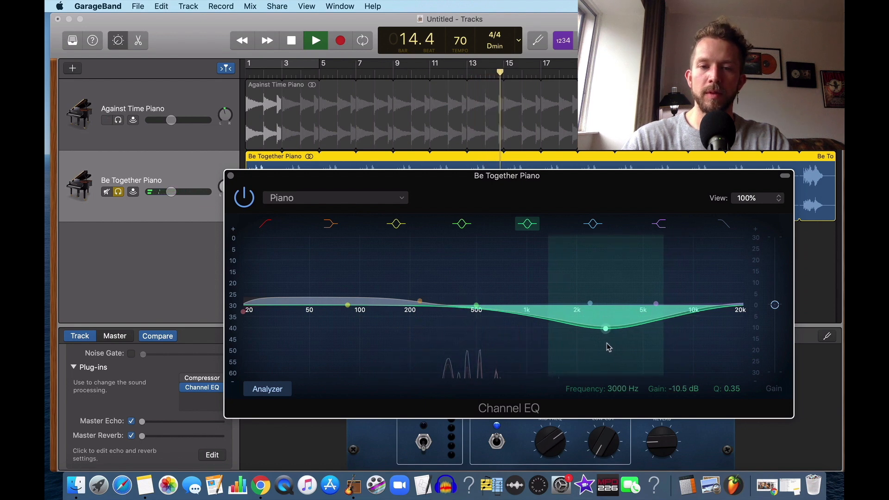
drag(608, 347, 584, 344)
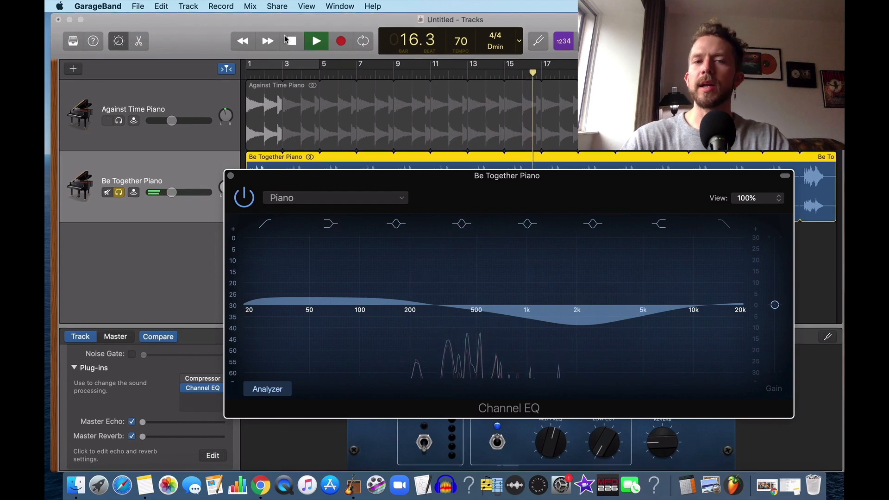
- Stop playback, reload the Piano keyboard preset in Be Together Piano's Channel EQ, and close the EQ window
key(space)
click(374, 200)
mouse_move(326, 461)
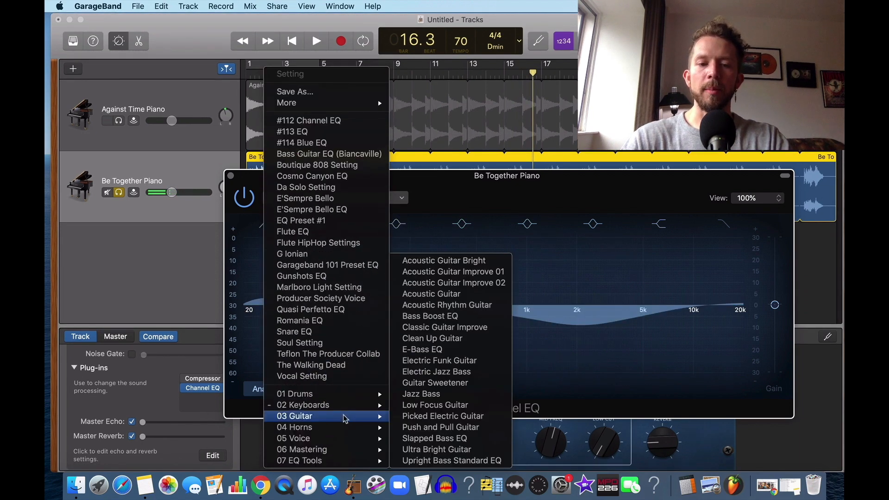
mouse_move(331, 406)
click(431, 384)
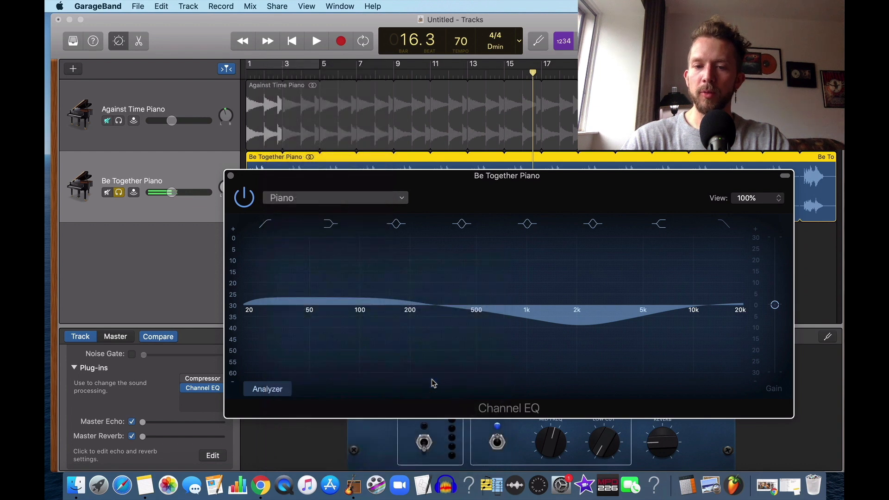
click(230, 176)
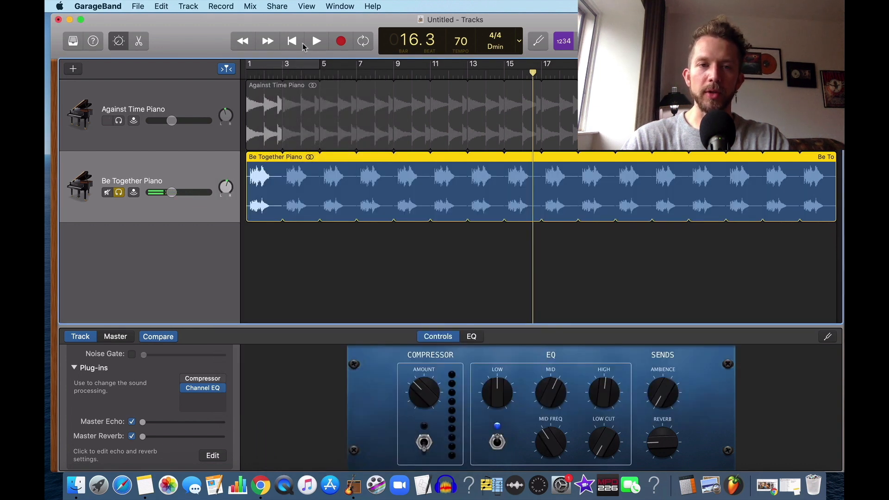
- Play Be Together Piano's opening bar from the start of the project with the preset EQ, and stop
key(Return)
click(318, 42)
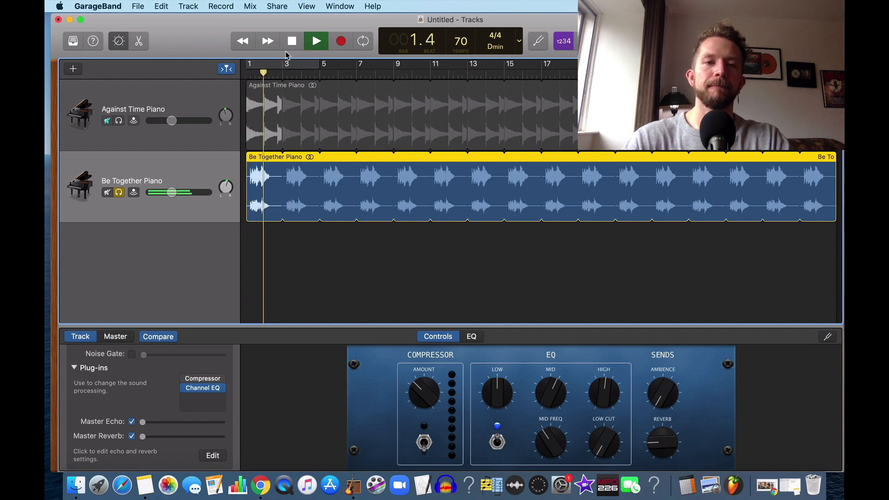
key(space)
- Switch to Notes, read the crispiness and hammer attack frequency in the Piano EQ note, and return to GarageBand
key(ctrl+Up)
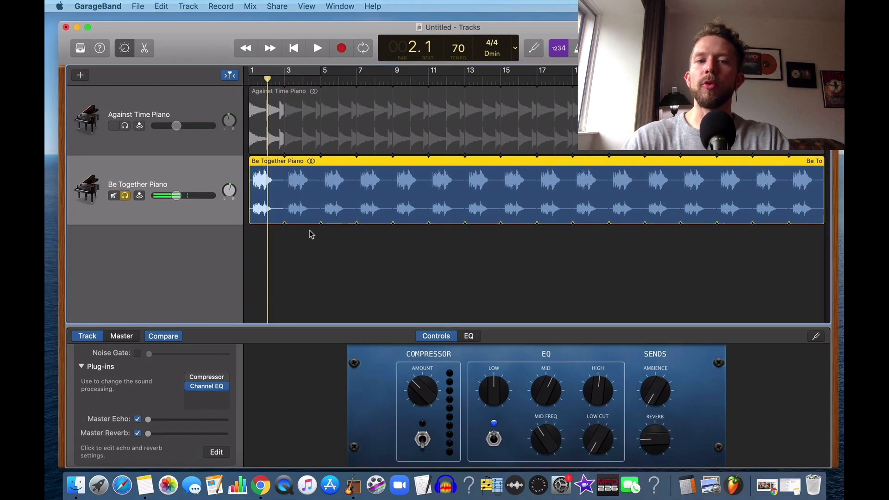
click(367, 279)
click(154, 493)
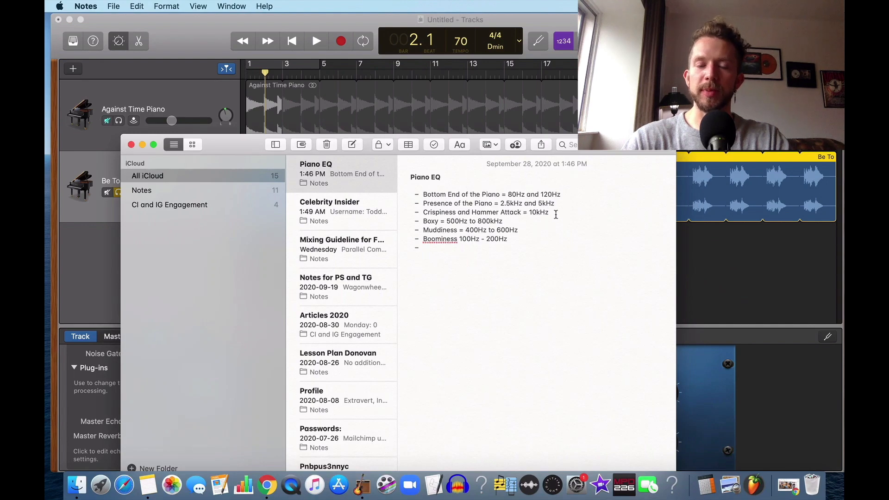
key(ctrl+Up)
click(477, 130)
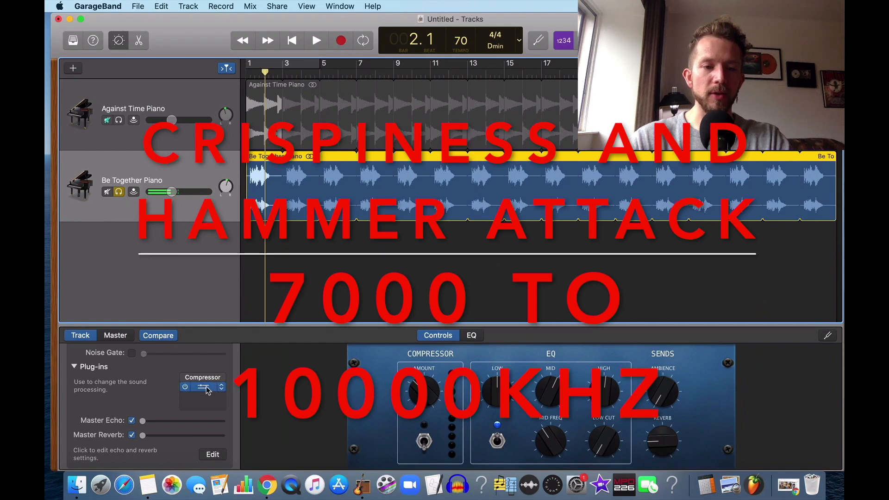
- Reopen Be Together Piano's Channel EQ and boost its 2400 Hz band to 8400 Hz, +12.5 dB during playback from the start
click(204, 387)
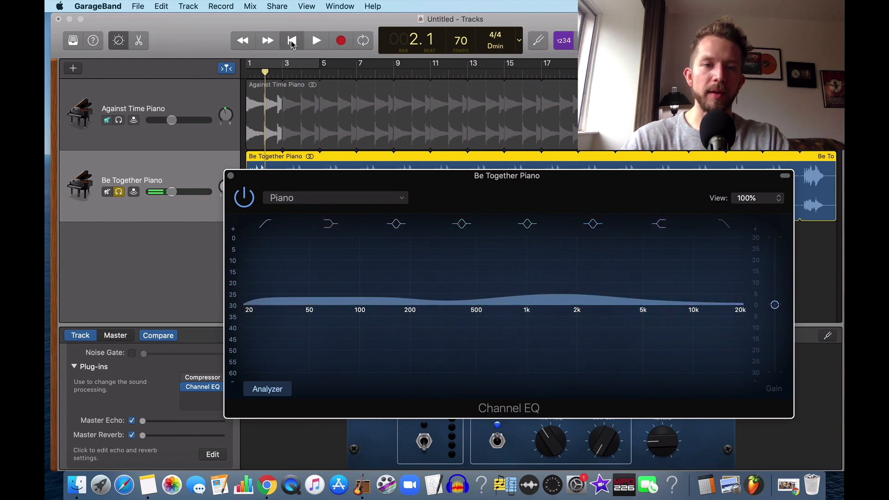
click(291, 42)
drag(365, 175, 365, 182)
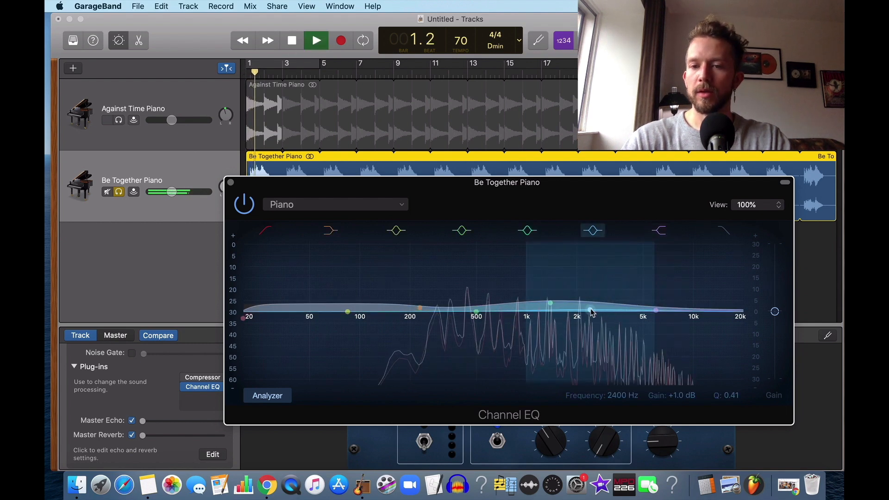
drag(651, 301, 680, 289)
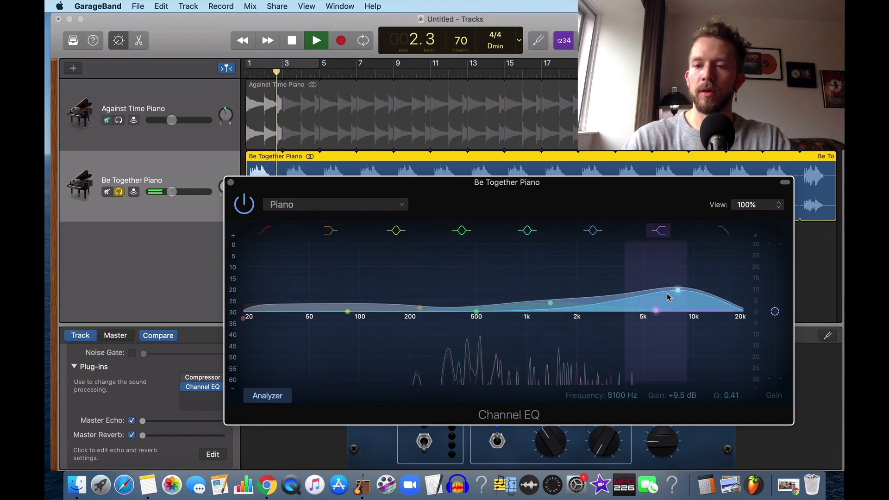
drag(677, 293, 681, 291)
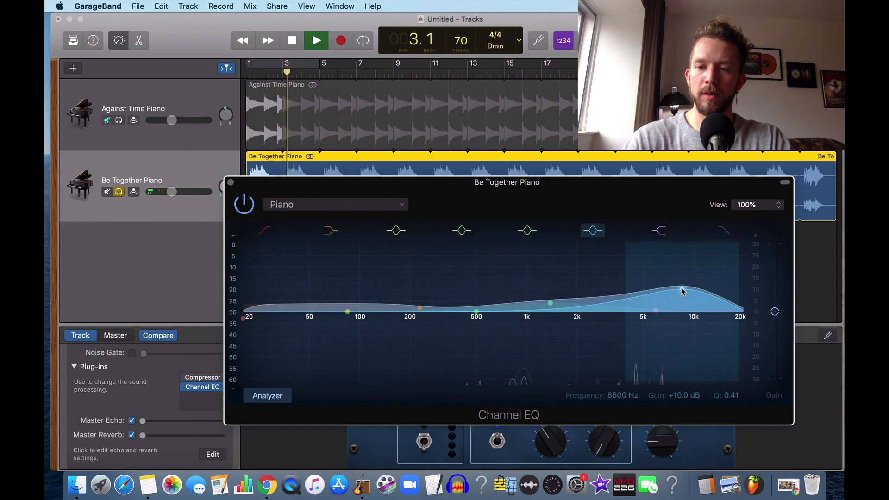
mouse_move(682, 291)
mouse_down()
mouse_move(654, 293)
mouse_move(678, 281)
mouse_up()
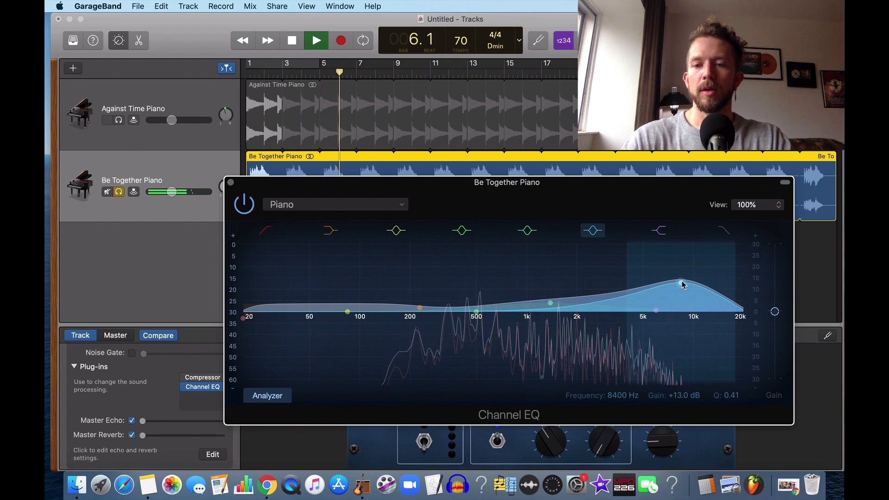
drag(683, 284, 681, 286)
key(space)
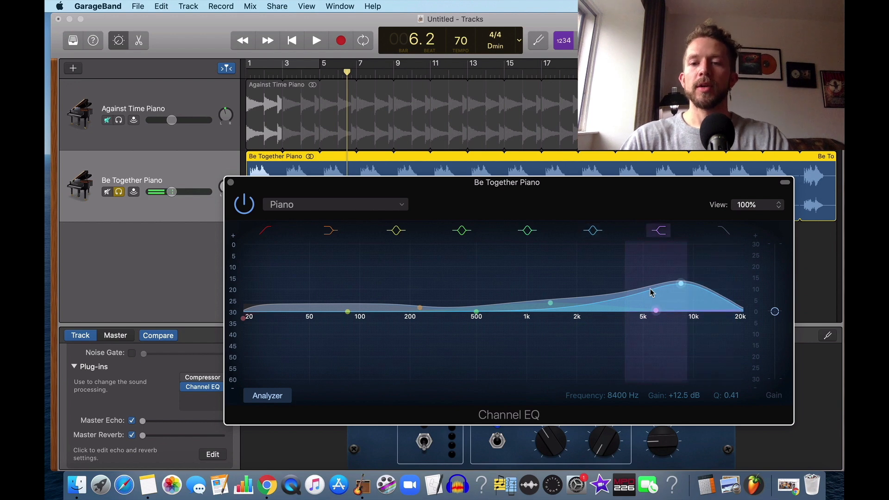
- Turn the 8400 Hz boost into a narrow cut with Q 3.60, settling it at 8300 Hz, -11.5 dB during playback
drag(685, 288, 684, 357)
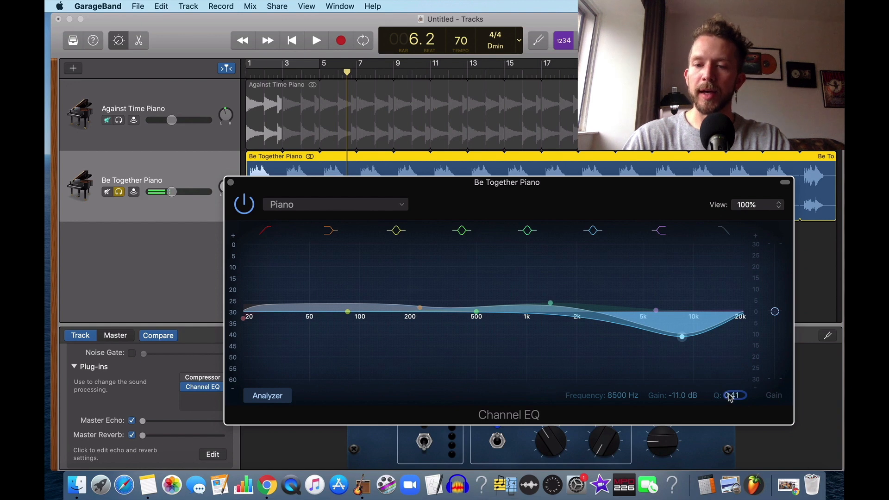
drag(733, 394, 732, 376)
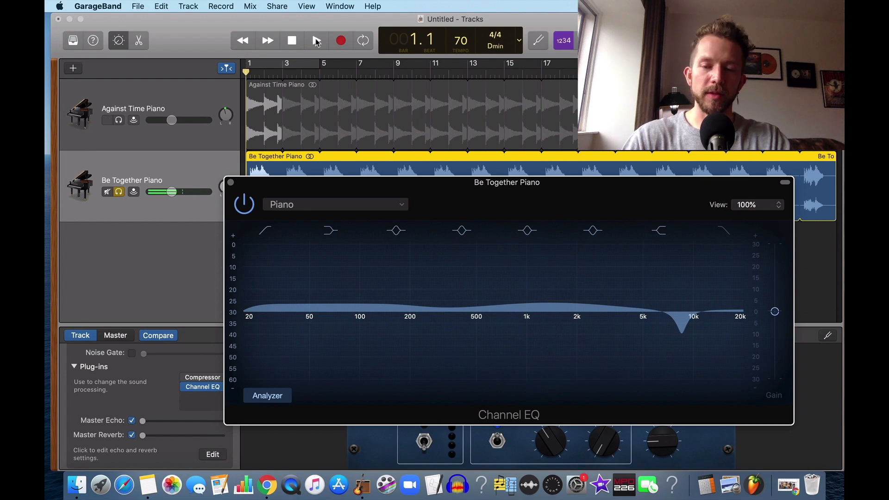
click(317, 41)
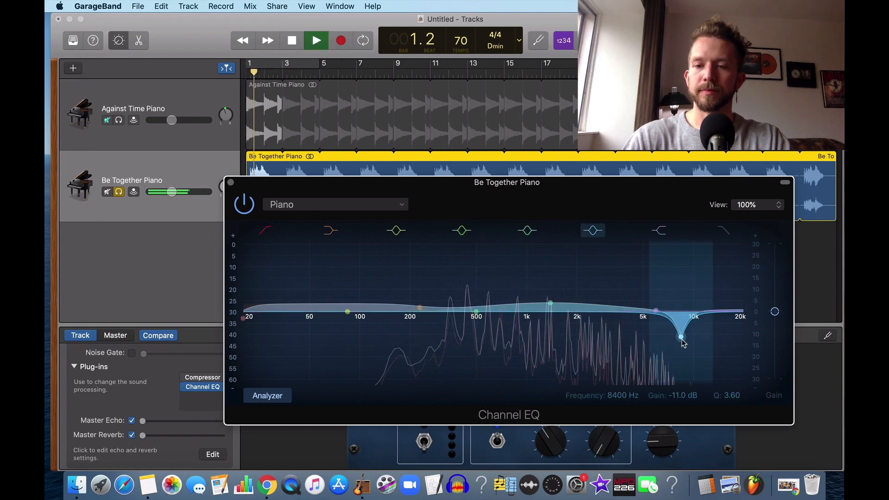
drag(683, 343, 684, 345)
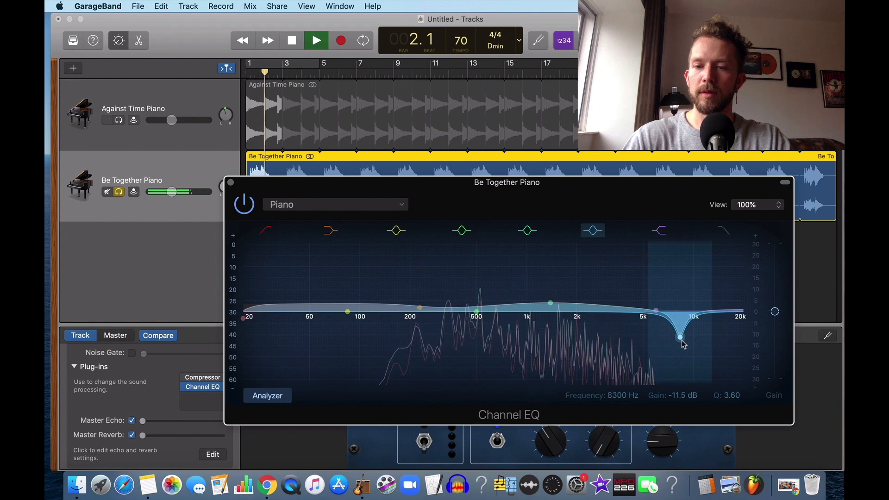
- Narrow the 8300 Hz cut with a higher Q, make it shallower, and stop playback
drag(732, 395, 731, 377)
drag(680, 337, 680, 328)
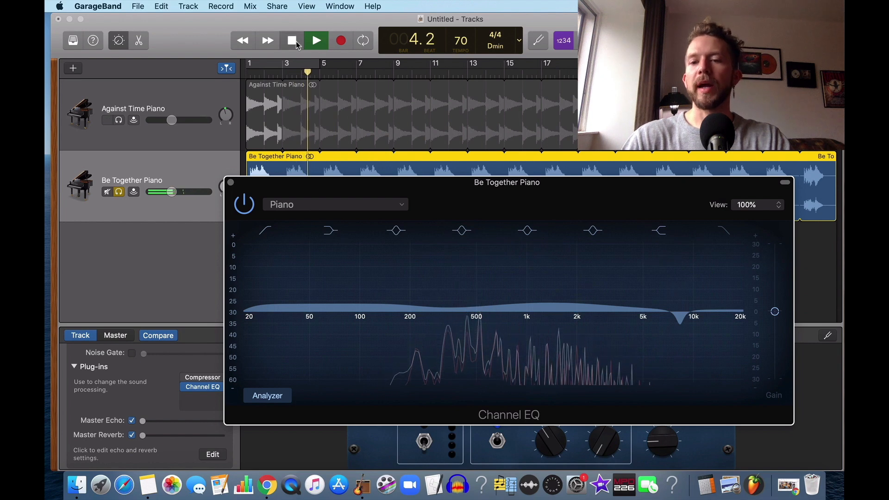
click(296, 42)
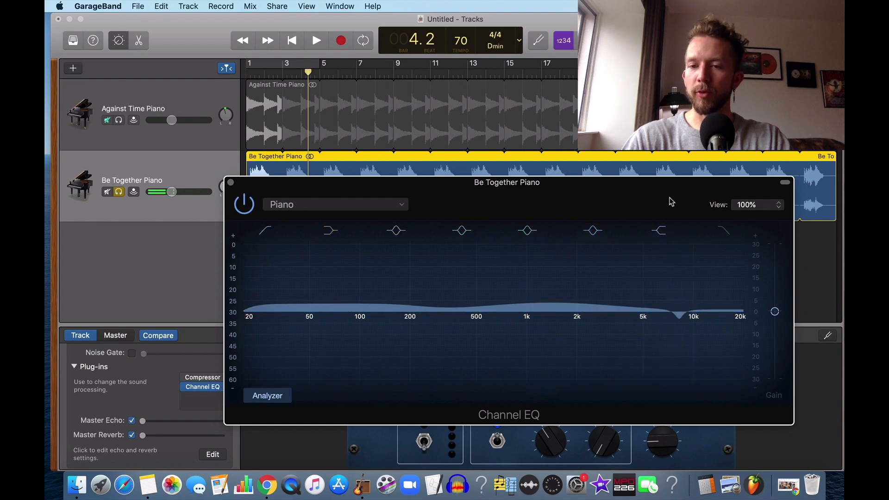
- Shift Be Together Piano's 8200 Hz cut to about 10 kHz during playback, return to the start and close its Channel EQ
click(312, 42)
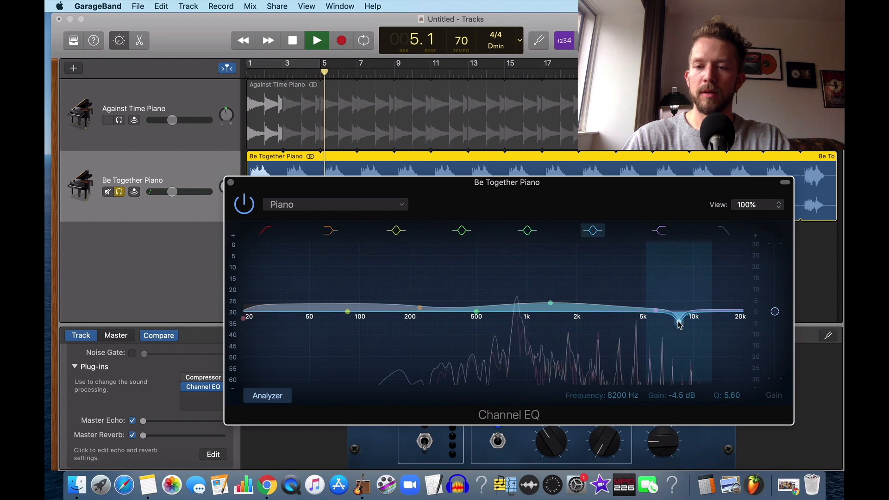
mouse_move(678, 324)
mouse_down()
mouse_move(654, 324)
mouse_move(663, 325)
mouse_up()
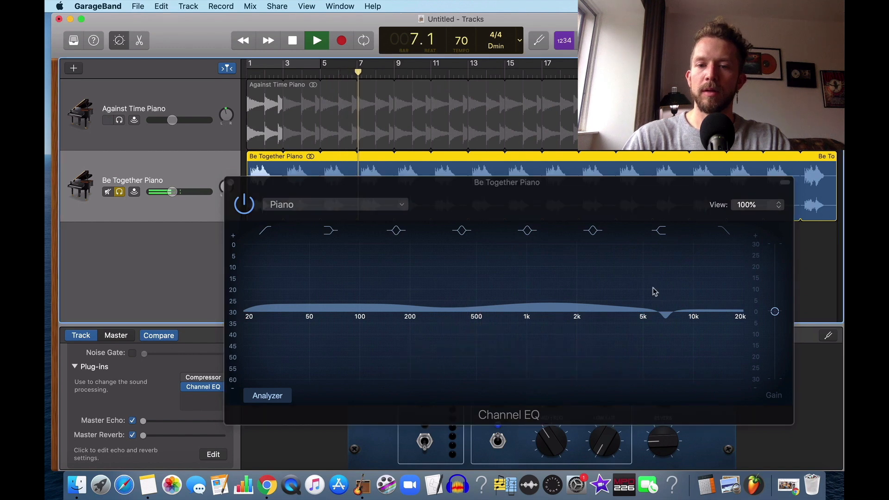
drag(660, 326, 681, 324)
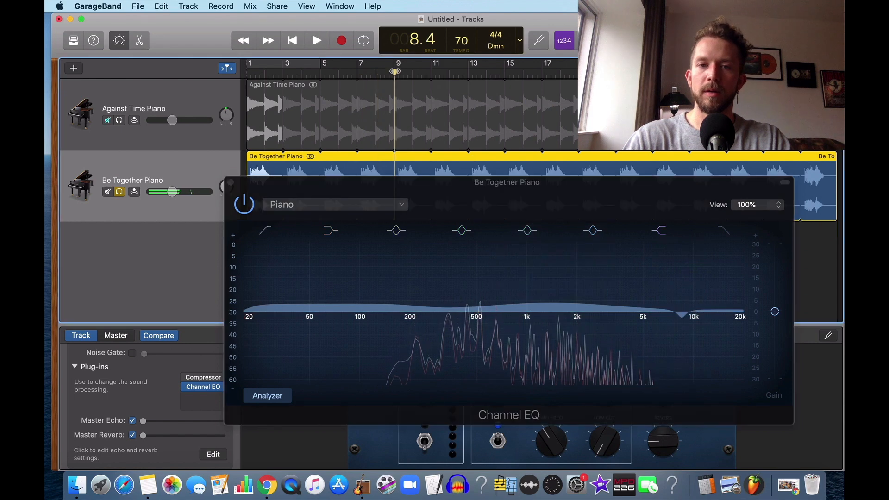
drag(677, 317, 693, 328)
click(293, 41)
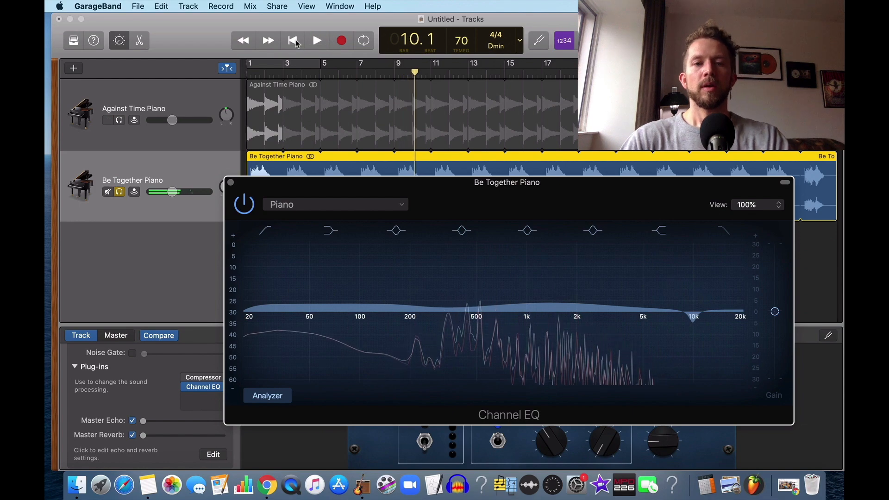
click(293, 41)
click(230, 183)
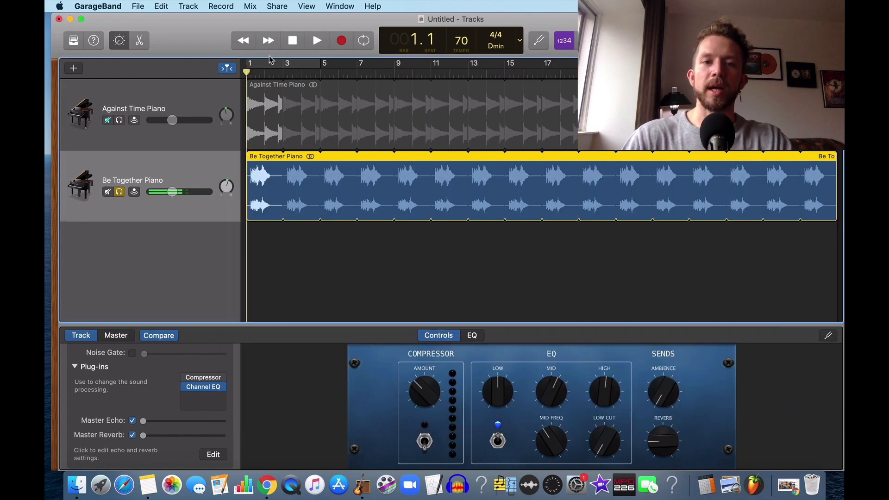
- Switch to Notes, read the boxiness frequency range in the Piano EQ note, and return to GarageBand
key(ctrl+Up)
click(230, 337)
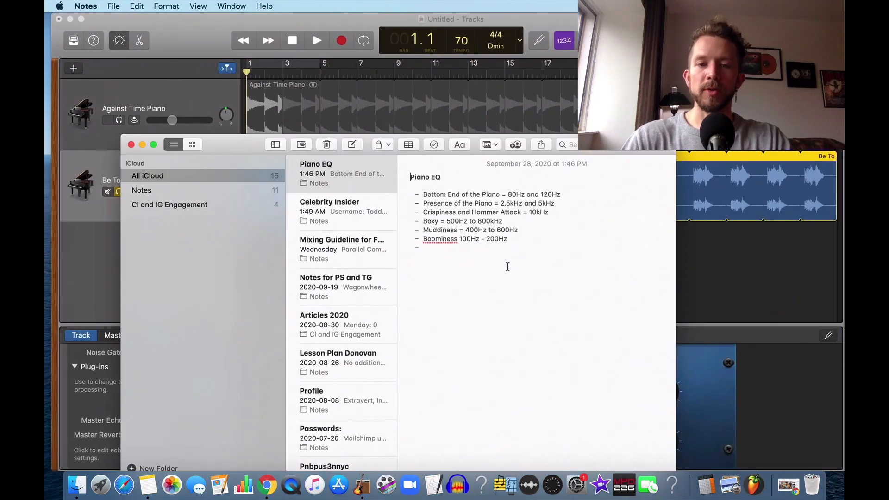
key(ctrl+Up)
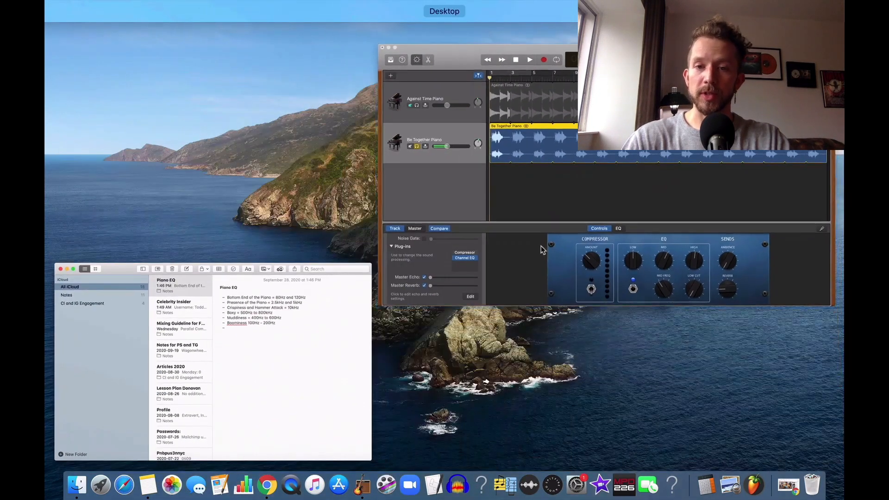
click(541, 245)
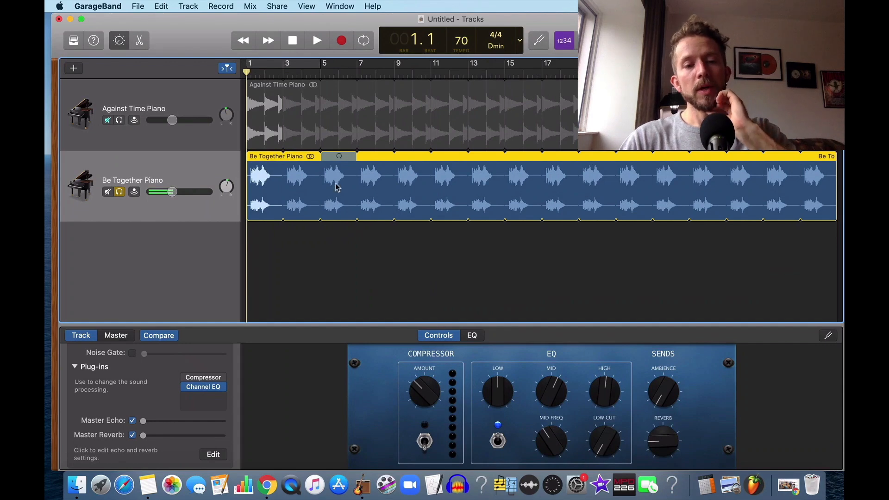
- Reopen Be Together Piano's Channel EQ and recall its default setting
click(205, 388)
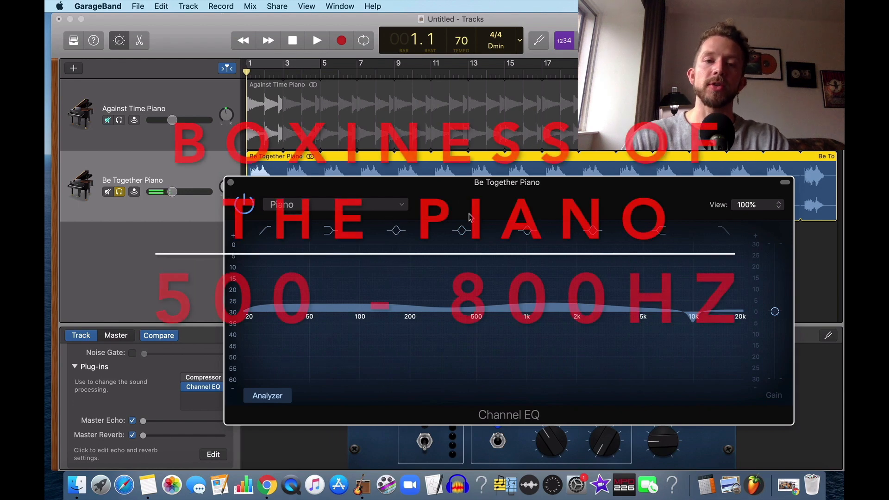
drag(470, 218, 466, 168)
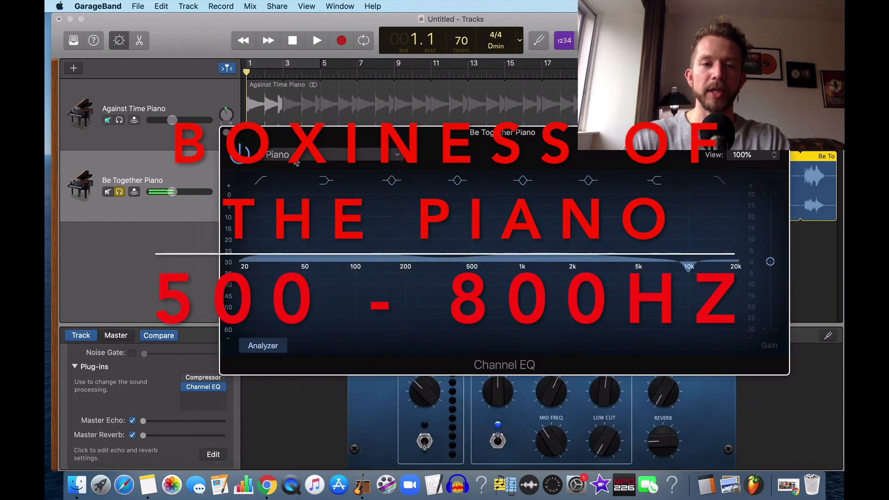
click(296, 163)
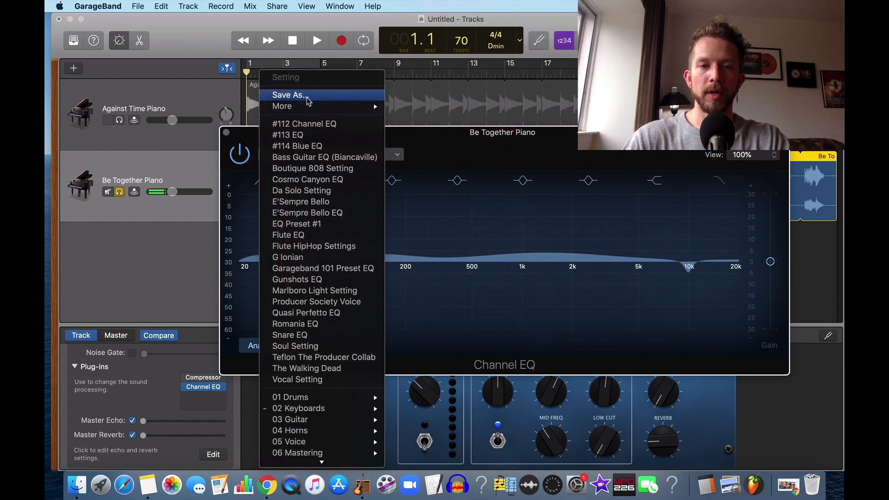
mouse_move(324, 106)
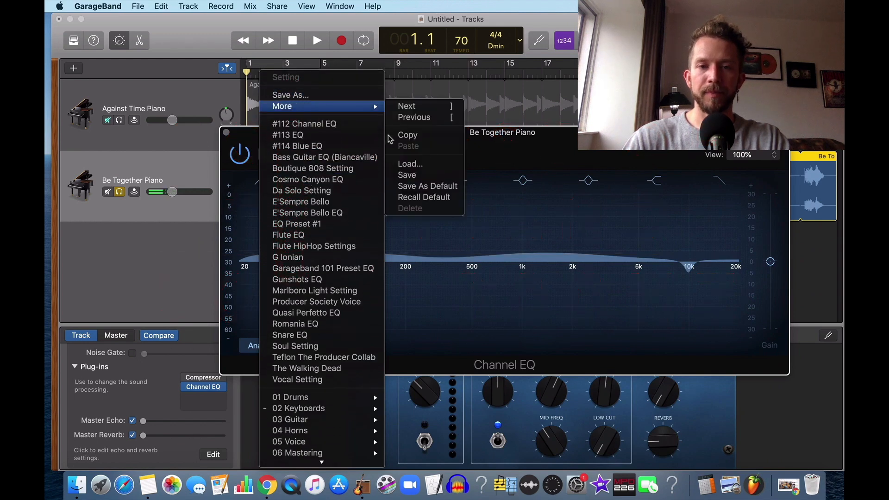
click(438, 204)
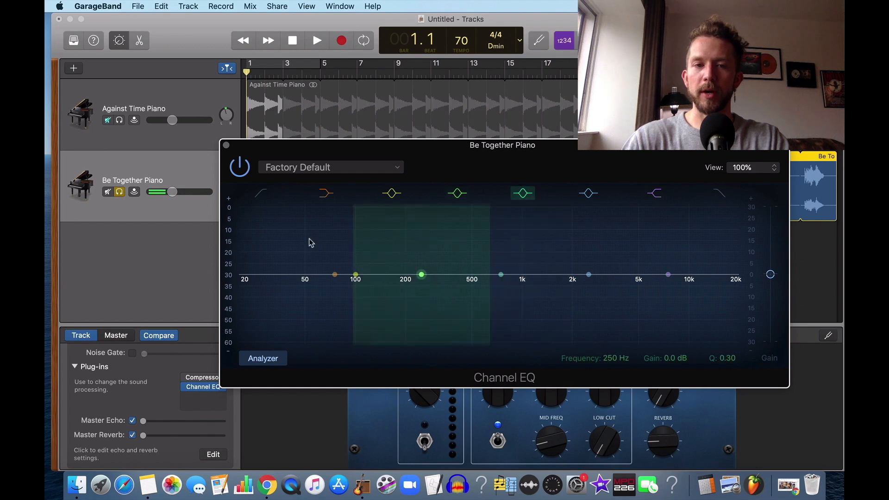
- Boost the 750 Hz band during playback, shaping it to 740 Hz, +22.5 dB with Q 1.80
click(316, 40)
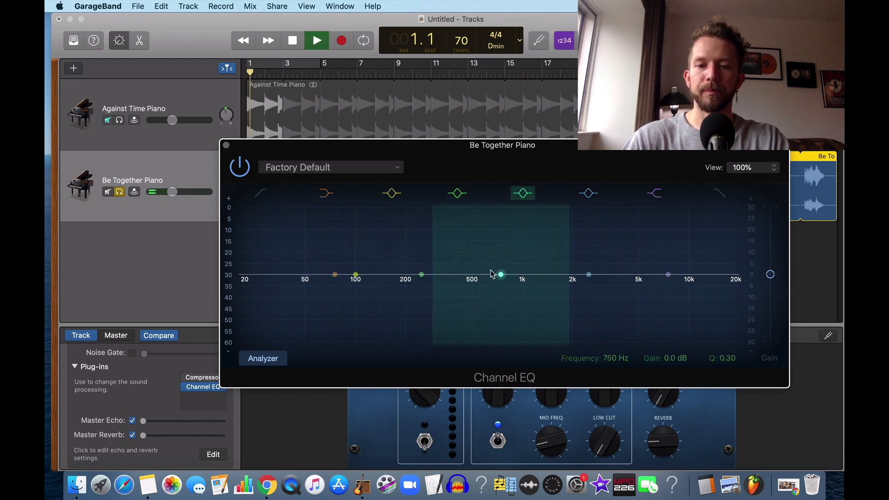
drag(498, 275, 498, 248)
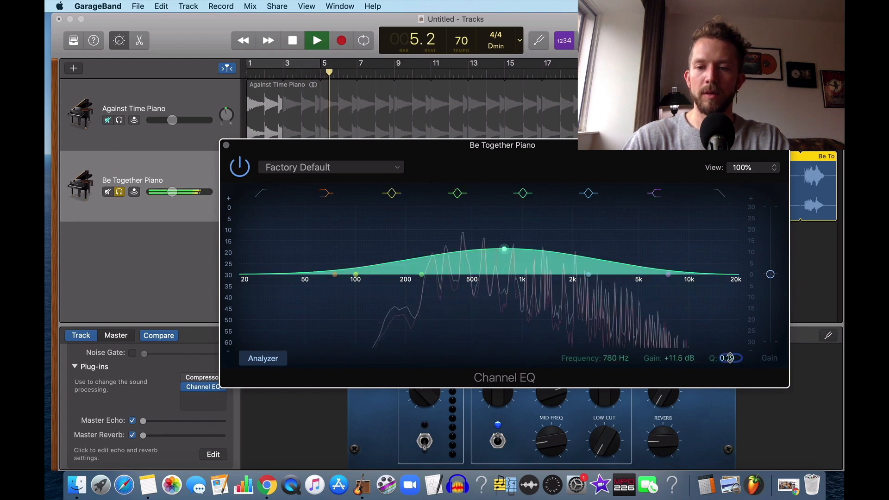
drag(728, 358, 729, 353)
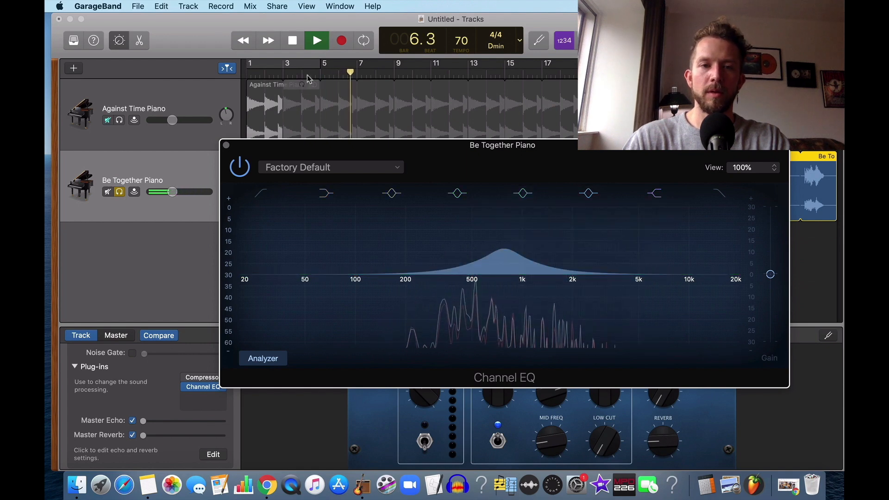
click(320, 75)
drag(509, 256, 507, 256)
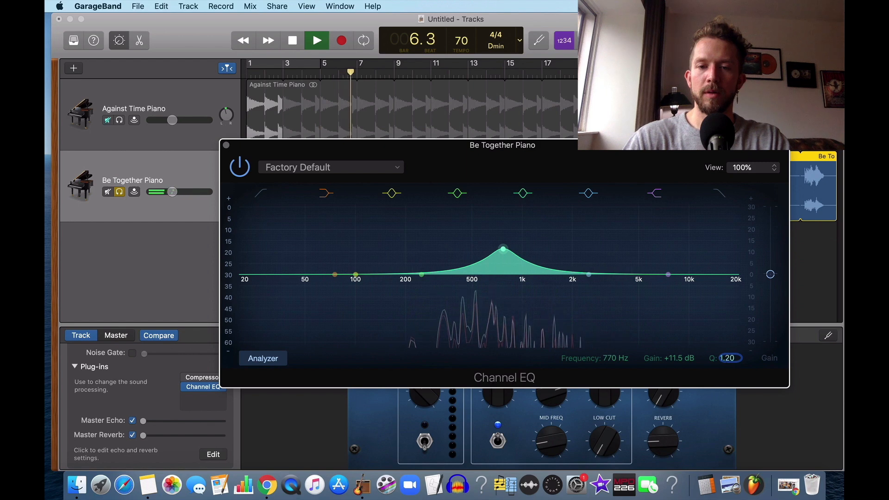
drag(728, 358, 728, 356)
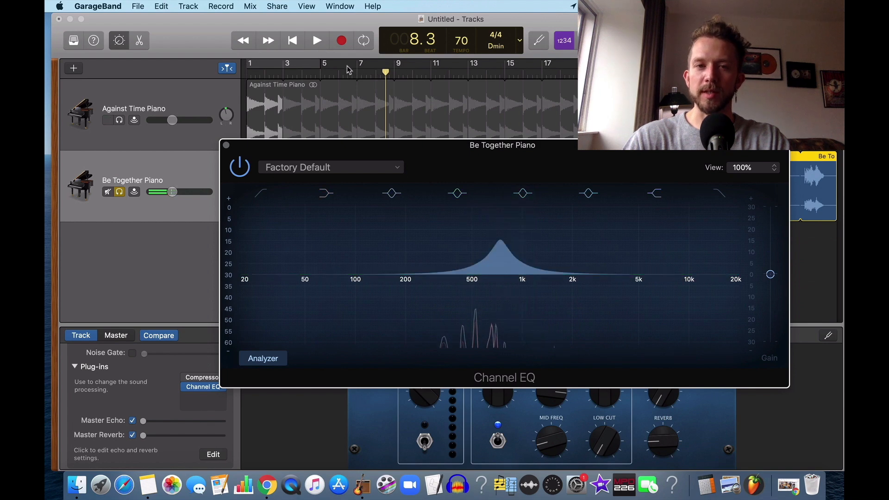
click(318, 41)
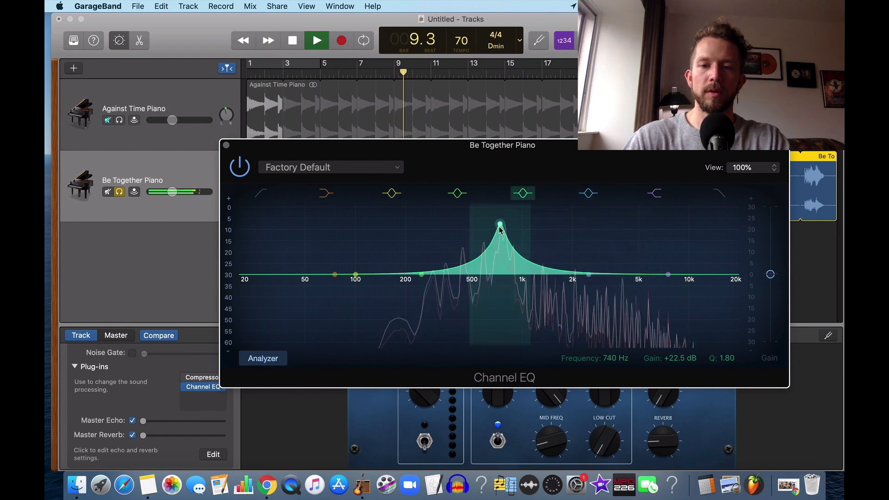
- Turn the 740 Hz boost into a gentle cut at 680 Hz, -2.0 dB during playback, and stop playback
drag(504, 227, 498, 299)
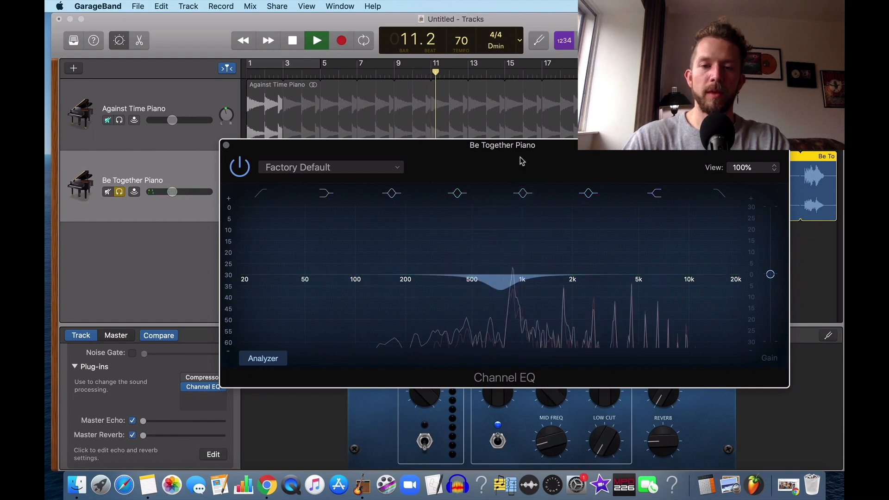
drag(502, 294, 502, 281)
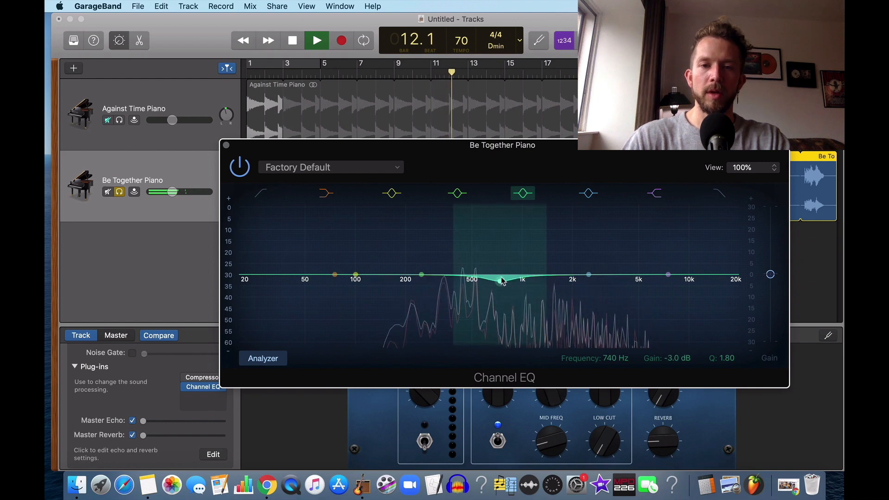
click(292, 41)
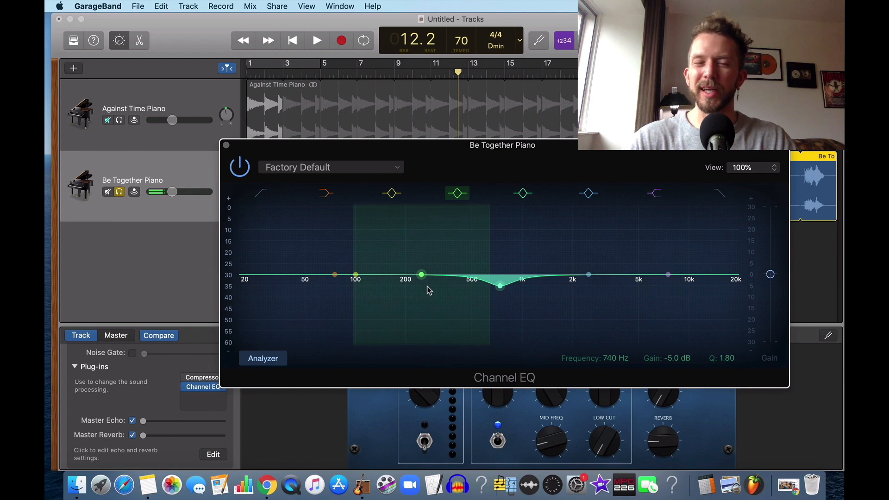
key(space)
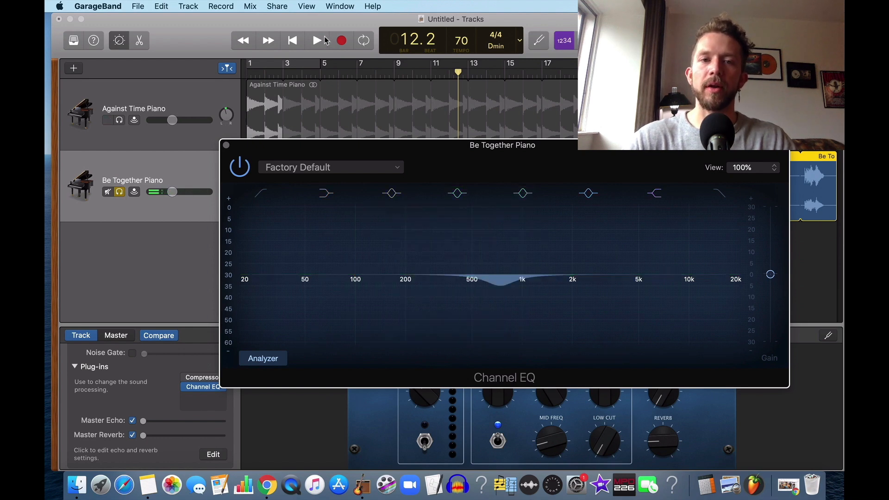
mouse_move(504, 290)
mouse_down()
mouse_move(500, 315)
mouse_move(497, 267)
mouse_move(498, 280)
mouse_up()
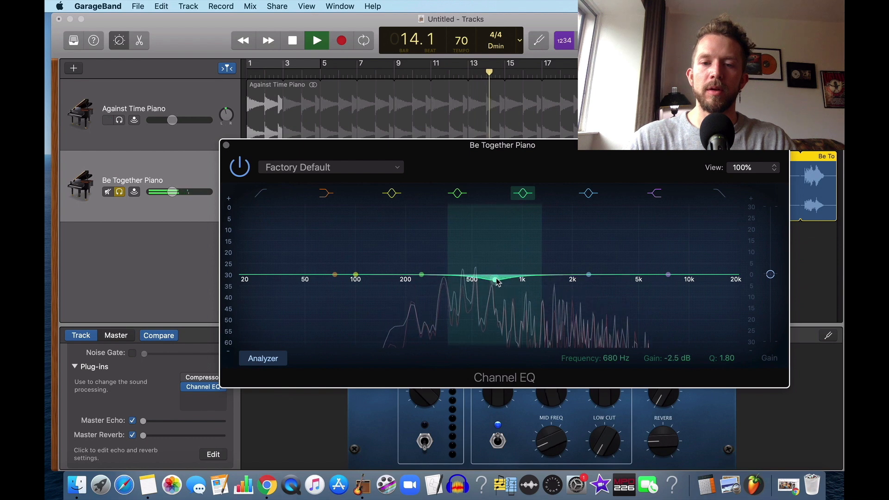
click(293, 42)
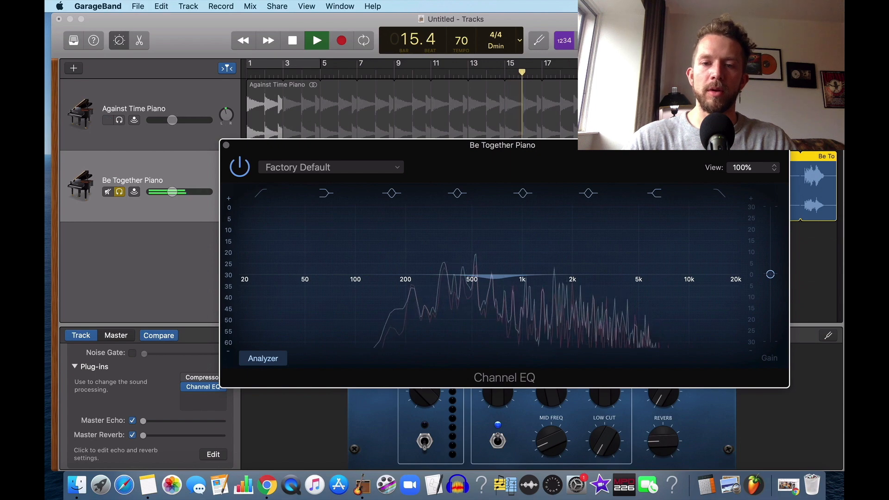
key(space)
- Switch to Notes, read the boominess frequency range in the Piano EQ note, and return to GarageBand
key(ctrl+Up)
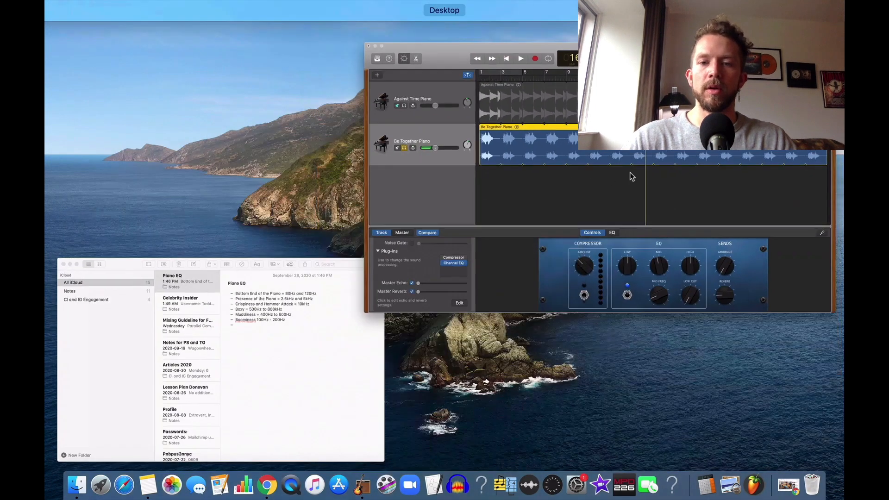
click(338, 309)
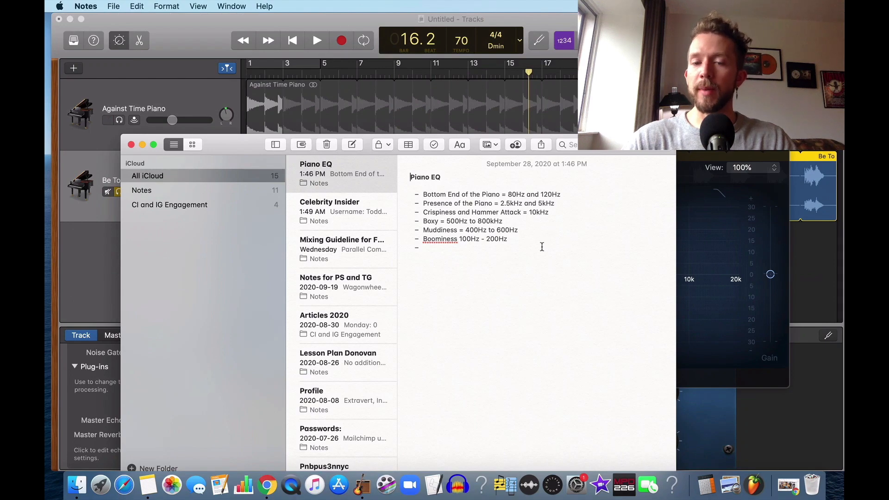
key(ctrl+Up)
click(553, 163)
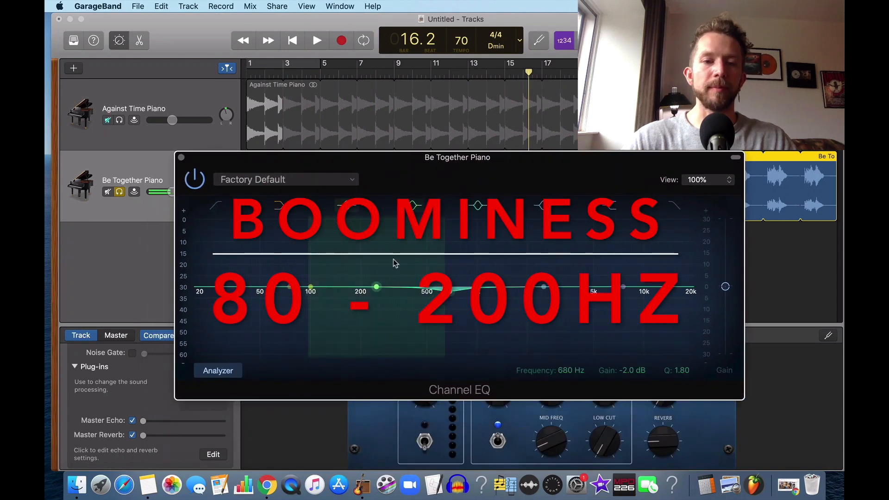
- Reset Be Together Piano's Channel EQ to its default setting and move the EQ window off the track controls
click(307, 182)
mouse_move(281, 224)
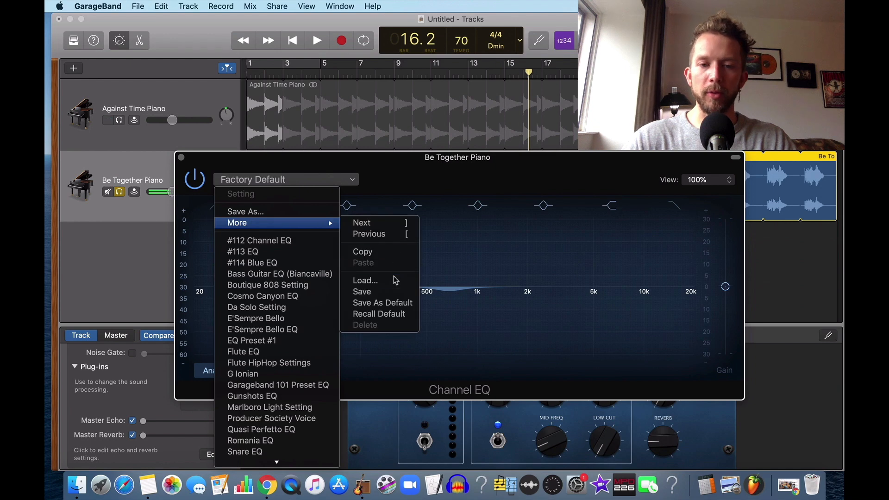
click(397, 316)
drag(505, 172, 555, 171)
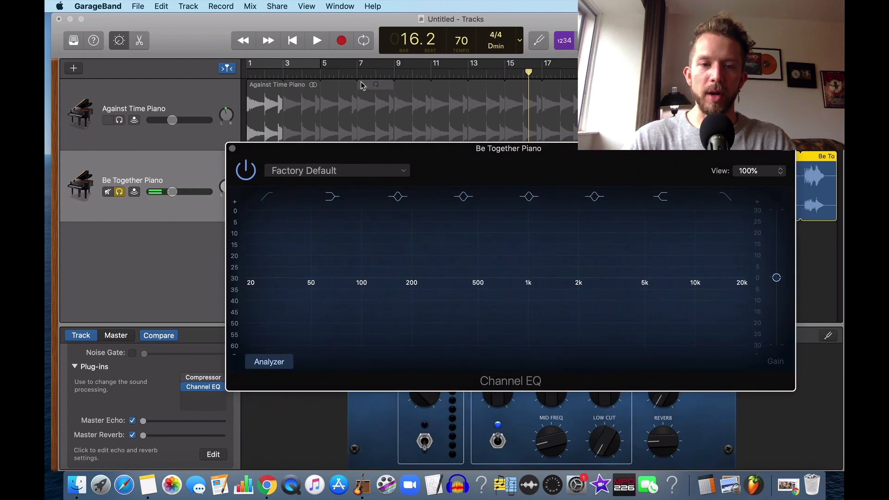
- Play from bar 5, switch the solo from Be Together Piano to Against Time Piano, and select the Against Time Piano track
click(311, 43)
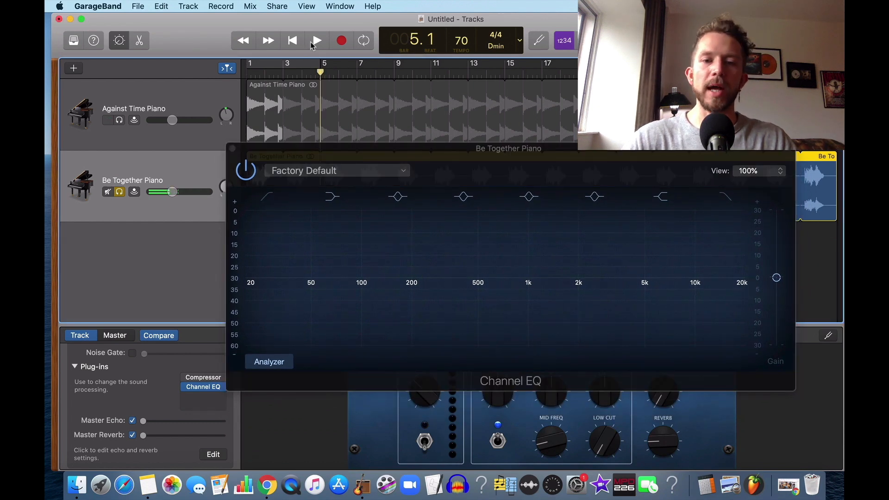
click(311, 43)
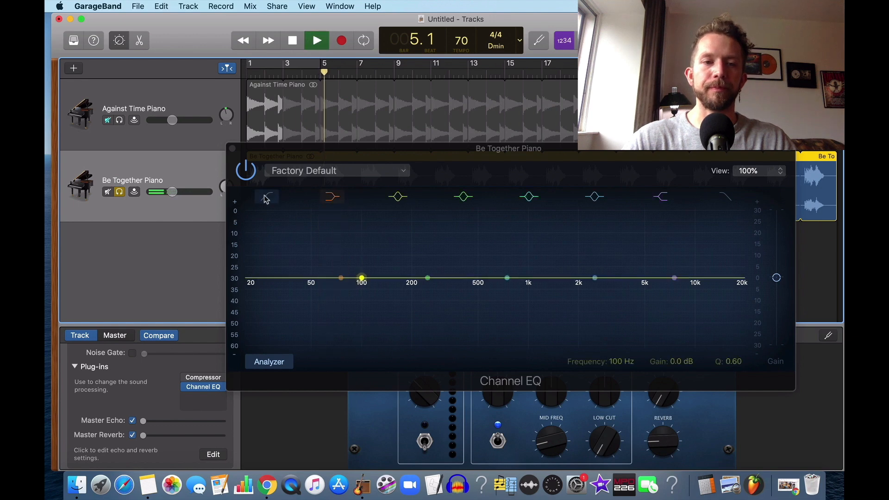
click(119, 192)
click(120, 120)
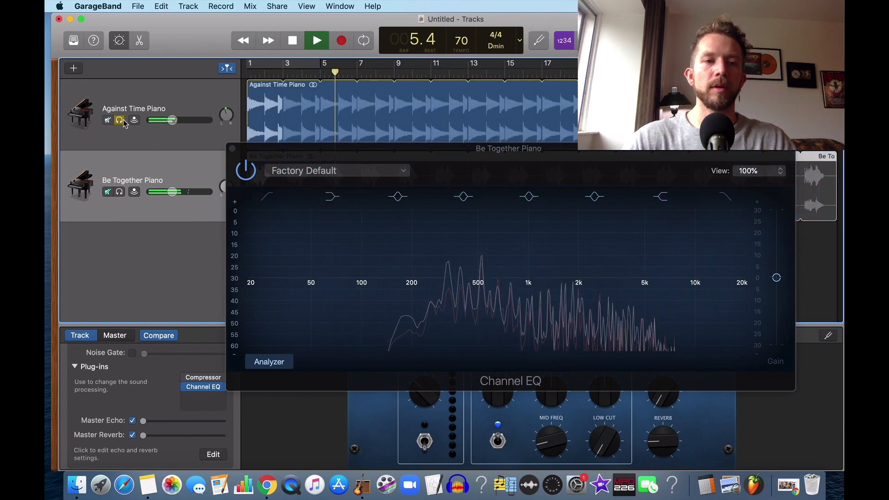
click(191, 106)
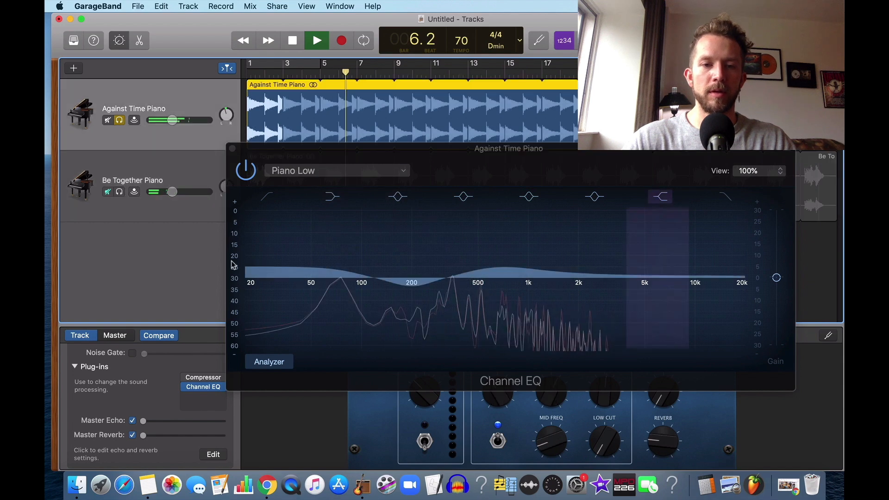
- Recall the default Channel EQ setting on Against Time Piano
click(345, 171)
scroll(342, 220, down, 5)
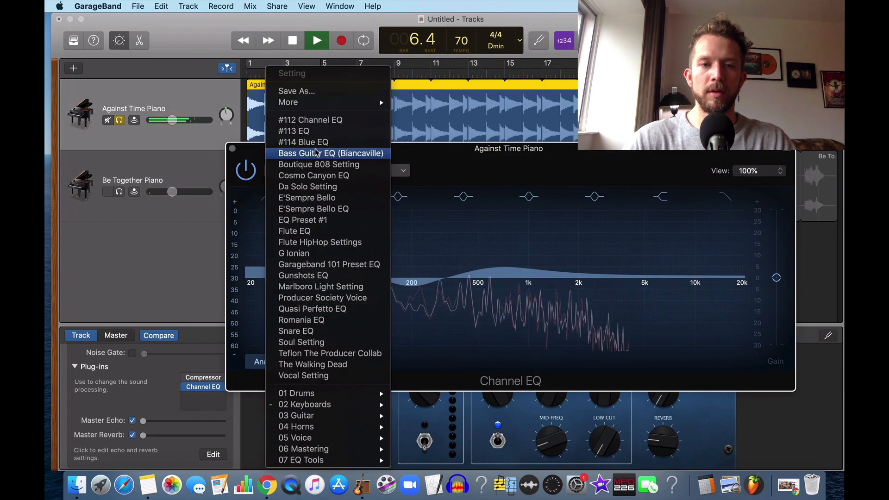
mouse_move(322, 104)
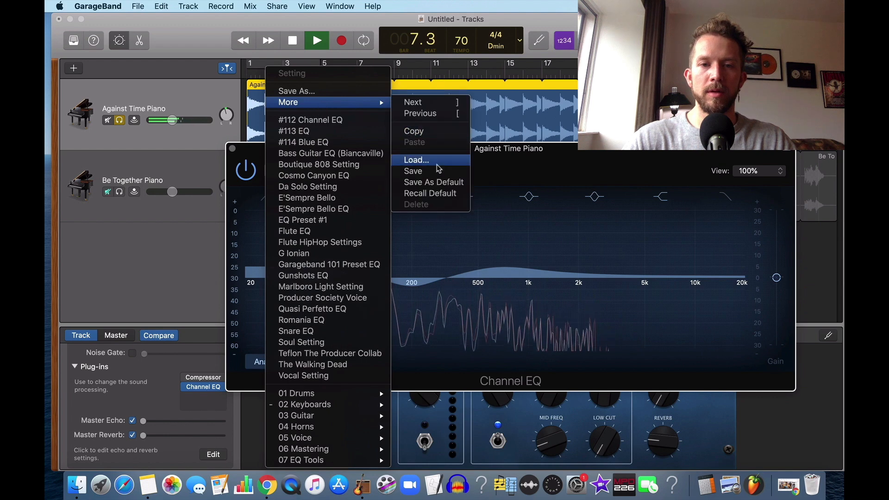
click(436, 194)
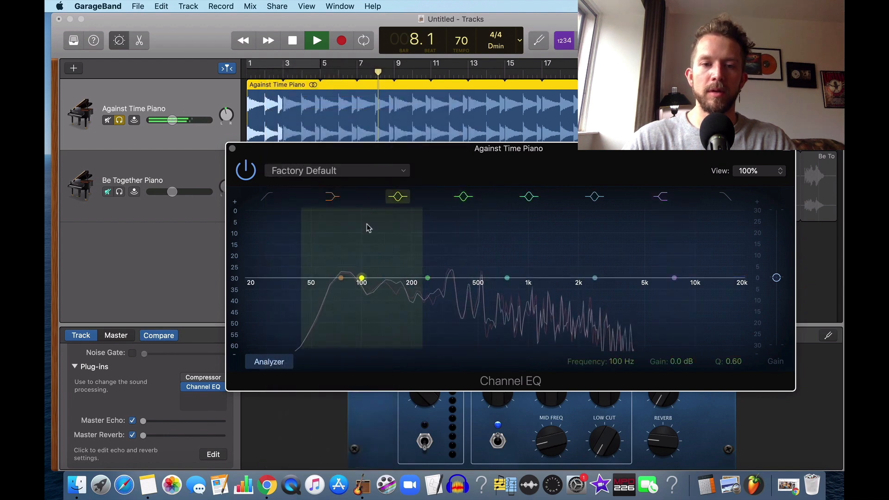
- Boost Against Time Piano around 146 Hz, restart playback, and turn the boost into a -19.0 dB cut with a Q of 2.10
drag(365, 269, 393, 253)
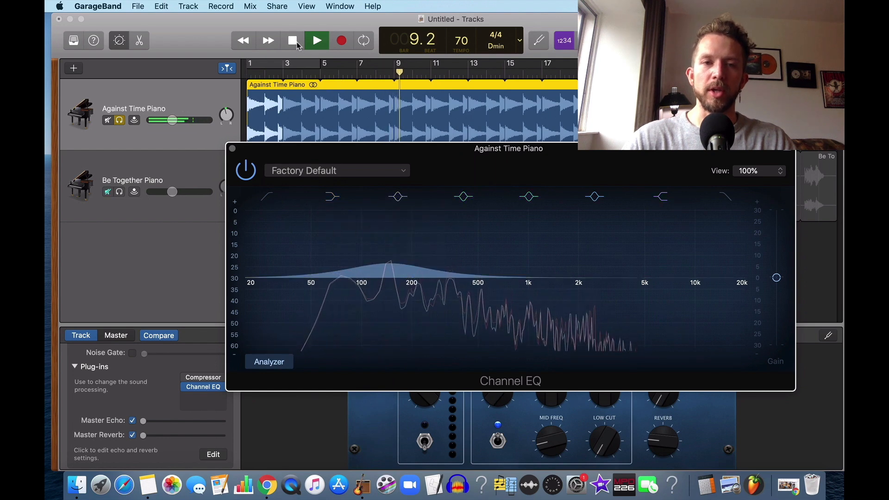
click(316, 43)
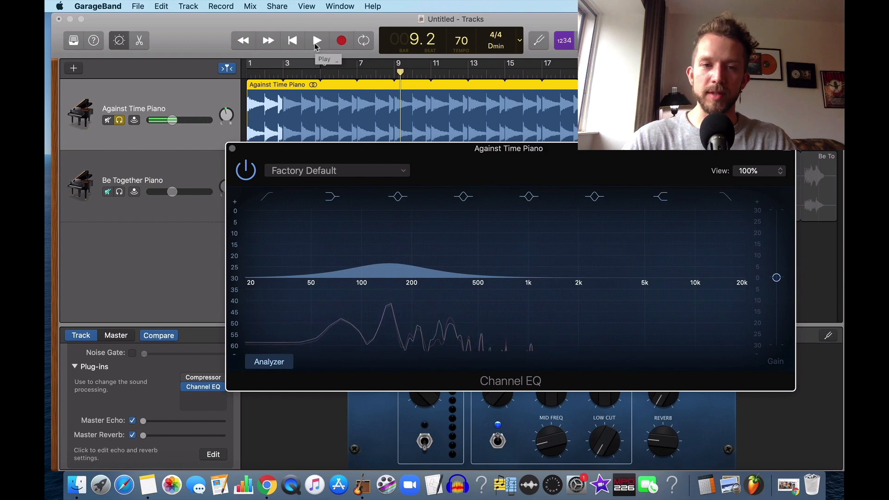
click(316, 41)
drag(390, 264, 393, 327)
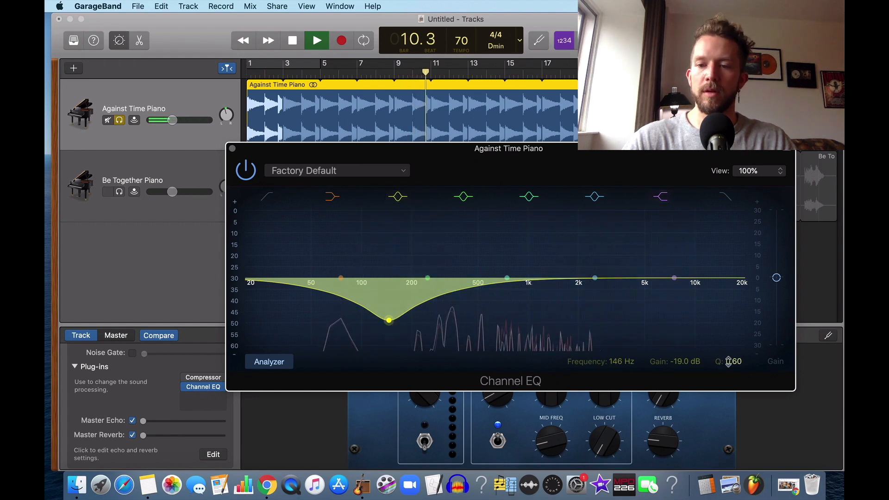
drag(734, 362, 735, 343)
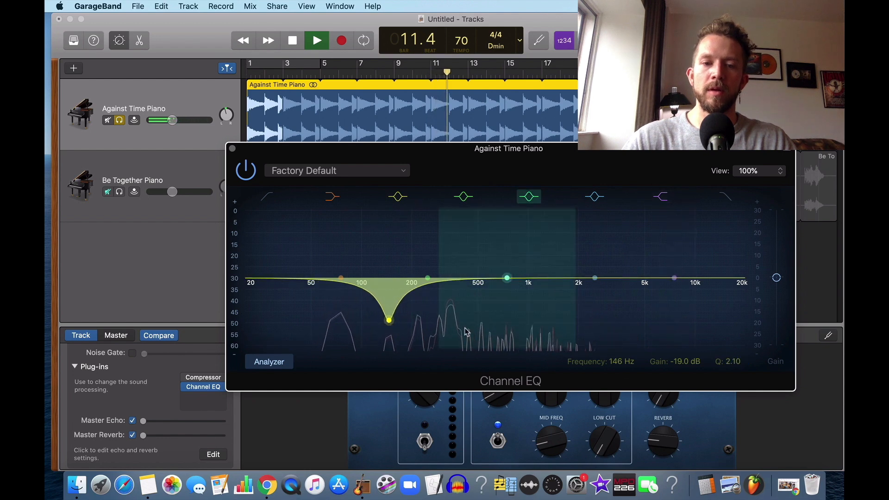
- Swing the narrow band up to a +19.5 dB boost at 126 Hz, reduce it to a slight boost, and stop playback
drag(389, 320, 379, 217)
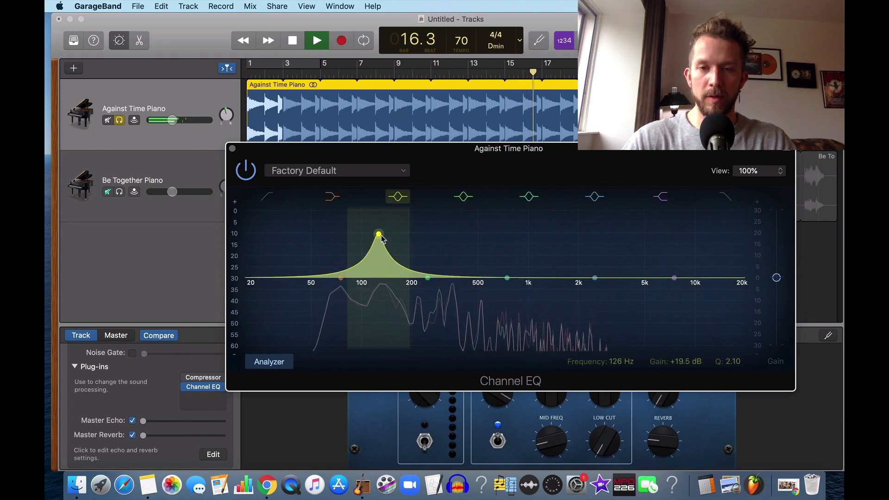
drag(383, 247, 383, 292)
click(292, 41)
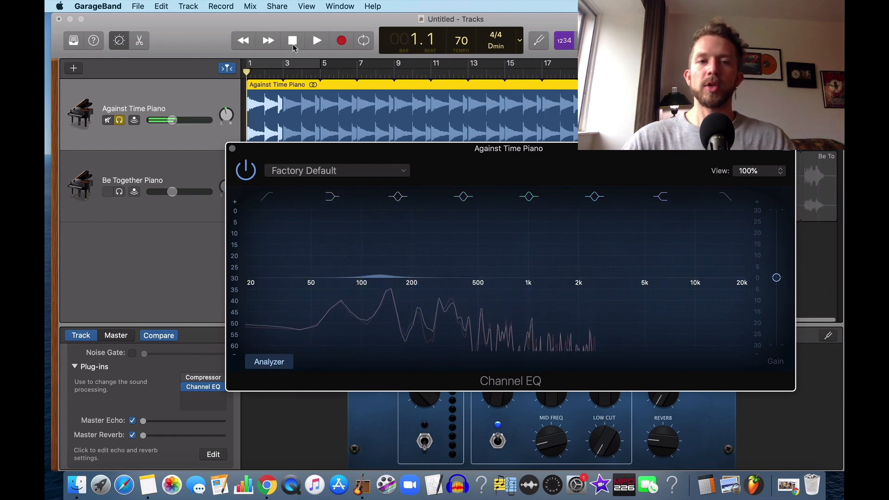
- With both pianos soloed, load the Piano Low preset in Against Time Piano's Channel EQ and set its 102 Hz low shelf to +4.0 dB
click(232, 148)
click(120, 191)
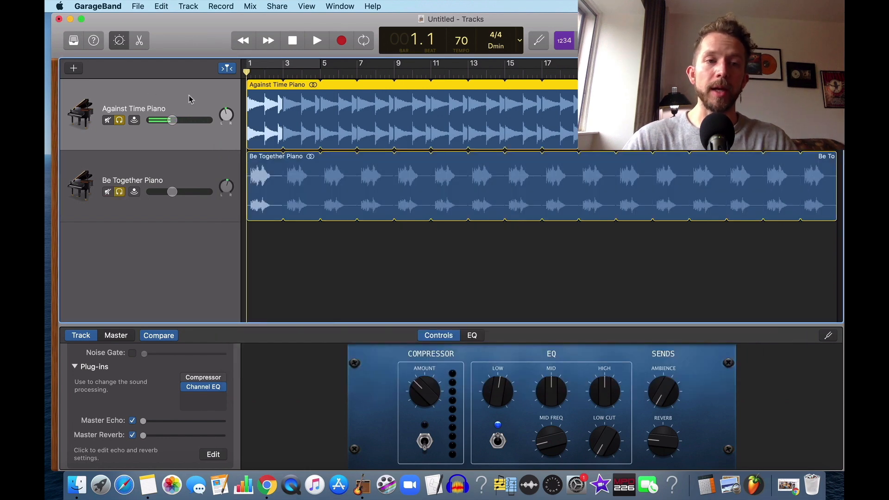
click(202, 391)
click(274, 174)
scroll(342, 302, down, 3)
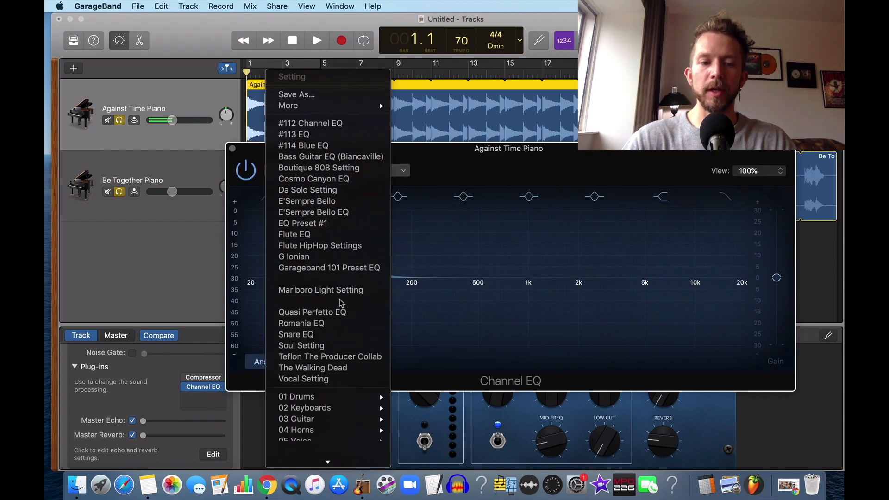
mouse_move(328, 417)
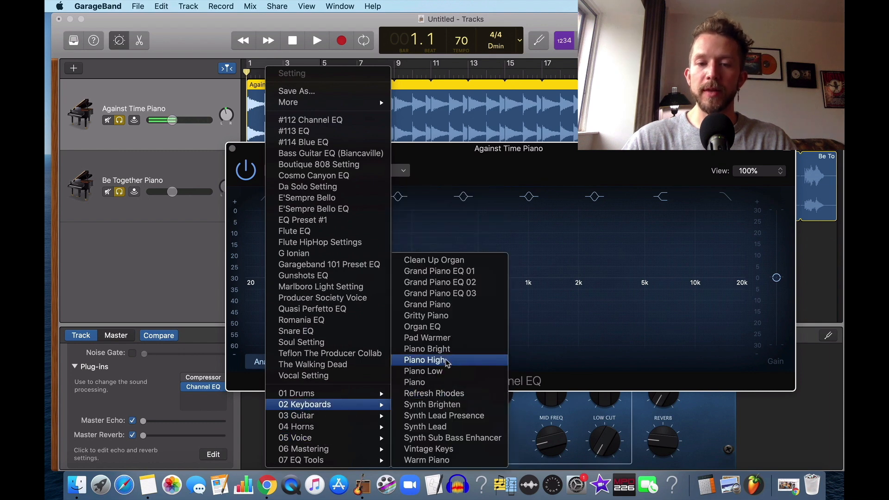
click(445, 371)
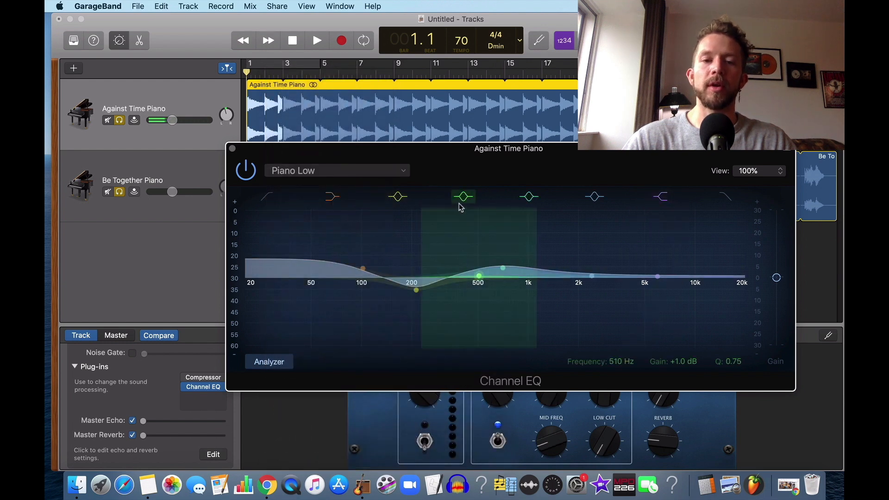
drag(359, 278, 359, 282)
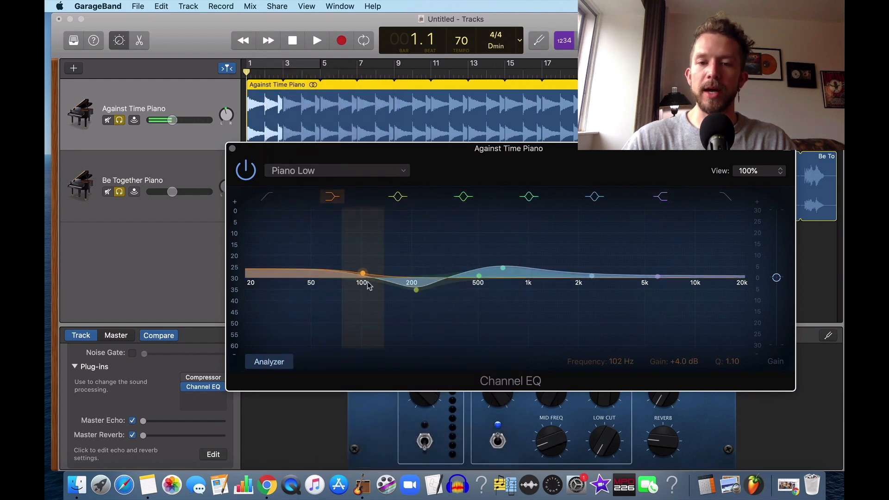
- Select Be Together Piano, unsolo both tracks, and start playback with its Channel EQ window moved clear of the track controls
click(206, 175)
drag(442, 174, 464, 189)
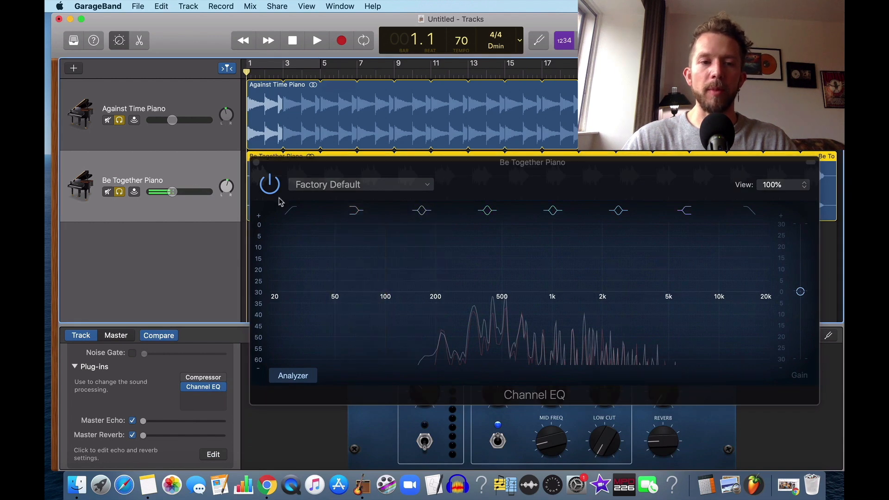
click(120, 120)
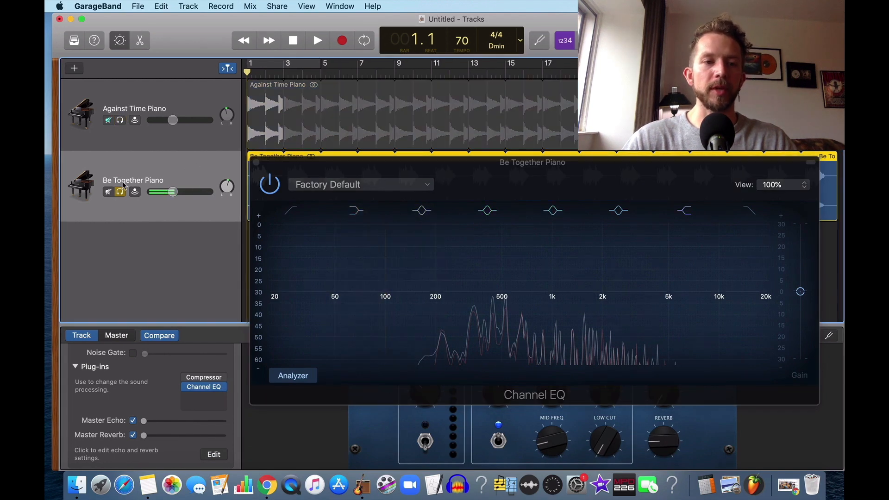
click(120, 192)
click(317, 40)
drag(500, 162, 422, 79)
- Add low and high cuts around 50 Hz and near 20 kHz on Be Together Piano, plus a -2.0 dB dip at 770 Hz with Q 0.79
click(213, 126)
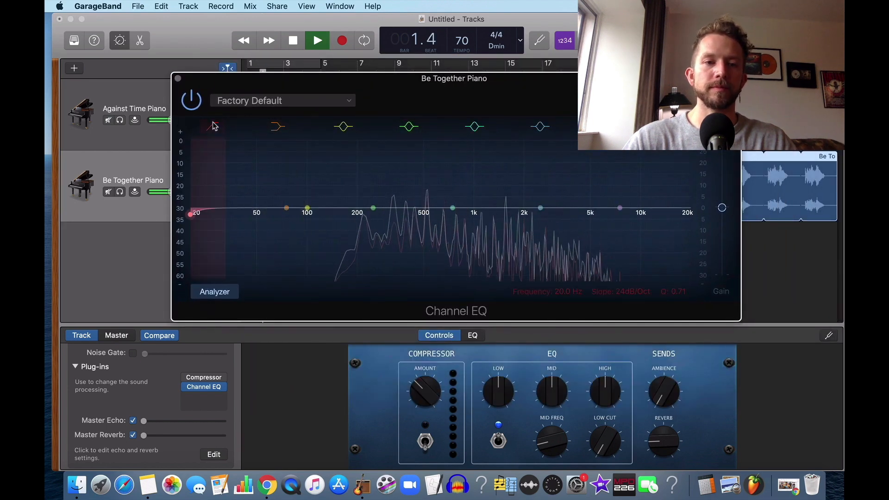
drag(203, 214, 262, 214)
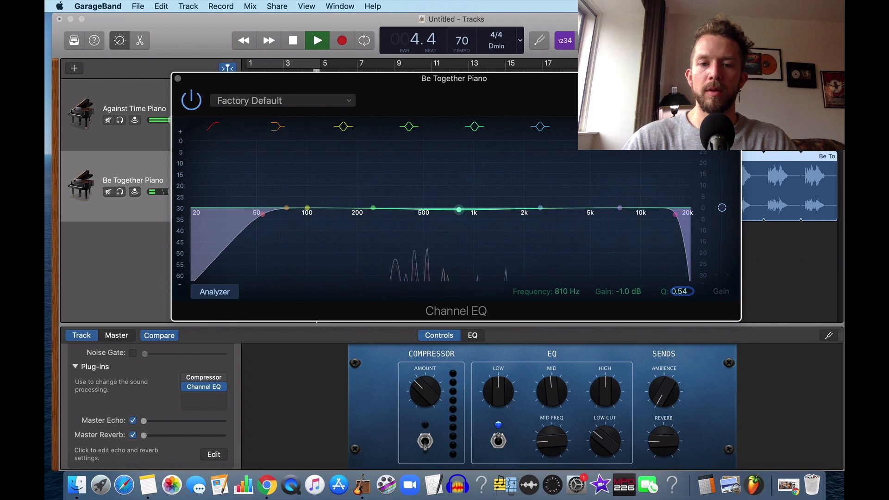
drag(679, 291, 679, 289)
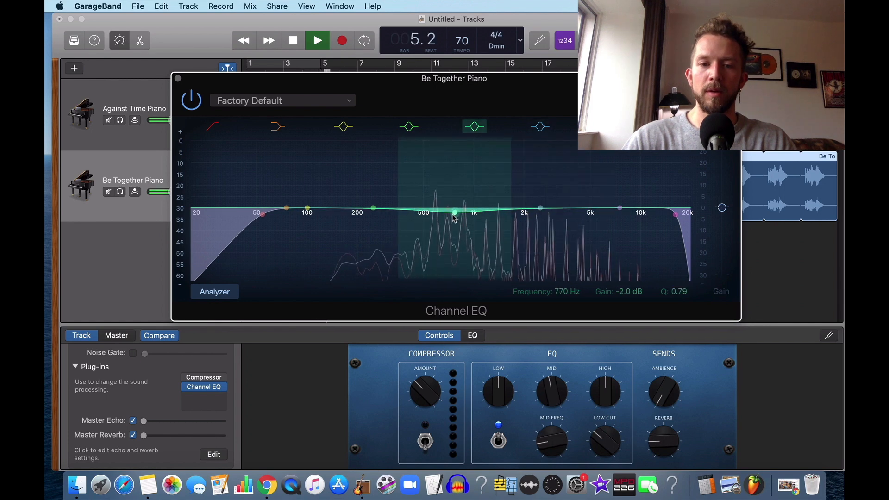
- Boost Be Together Piano's presence by about 1.5 dB just under 4 kHz with Q 0.83, and lower the high shelf slightly
drag(540, 209, 568, 210)
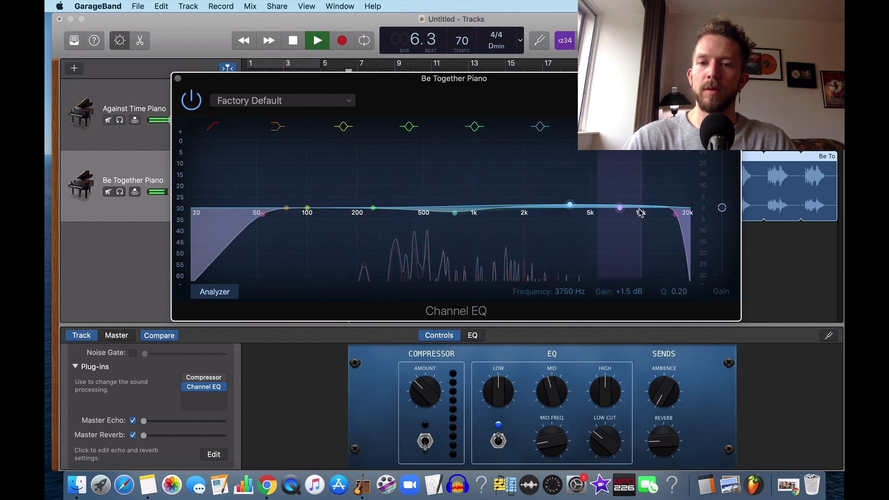
click(570, 206)
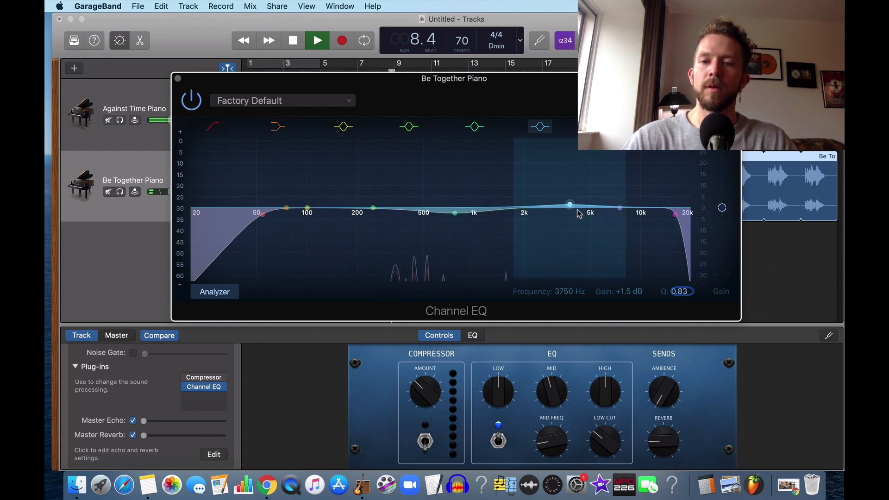
drag(572, 210, 569, 209)
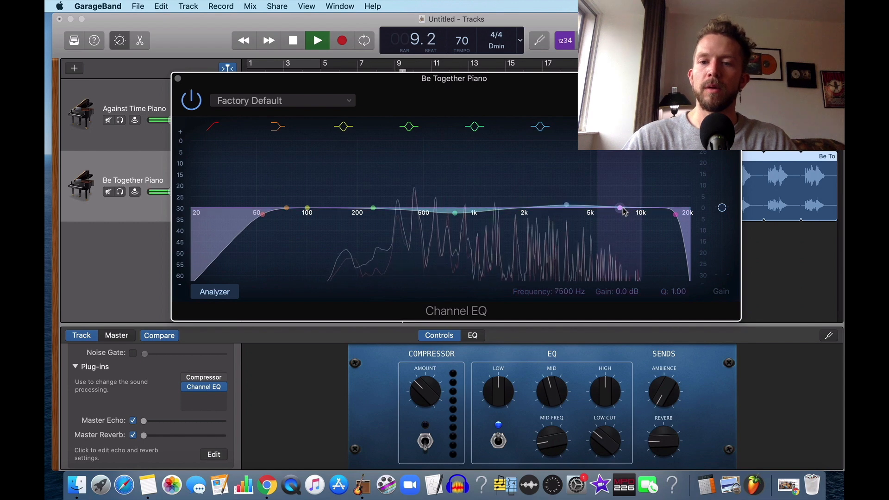
drag(625, 214, 621, 217)
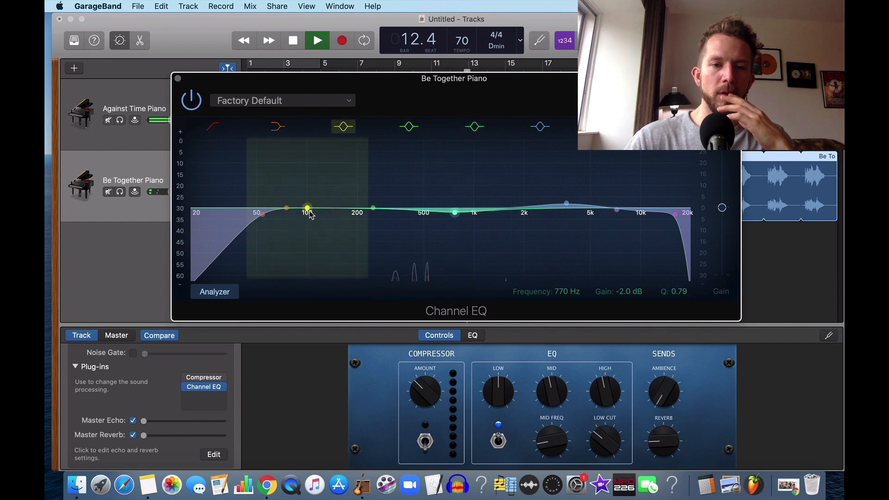
- Cut Be Together Piano by about 2 dB around 160 Hz with a Q of 2.10
drag(306, 208, 348, 219)
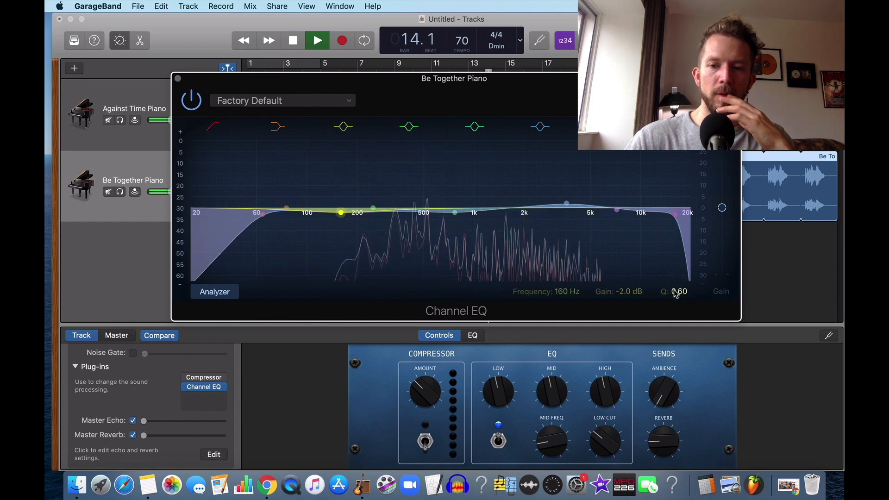
drag(675, 293, 675, 261)
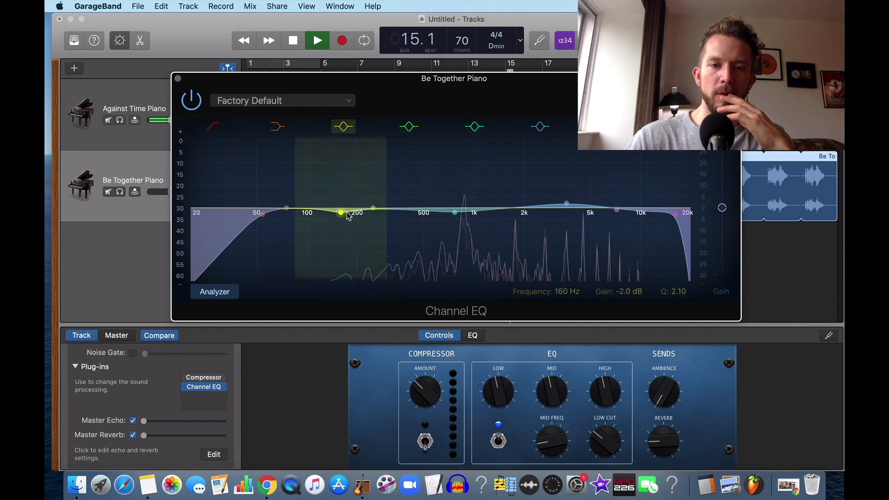
mouse_move(349, 217)
mouse_down()
mouse_move(327, 218)
mouse_move(344, 219)
mouse_up()
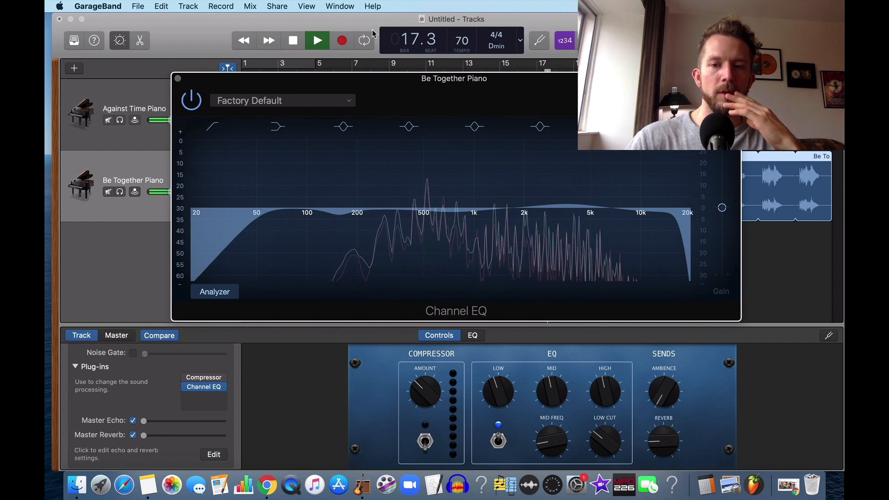
- Close Be Together Piano's Channel EQ, stop playback, and return the playhead to the start of the project
click(178, 78)
click(299, 43)
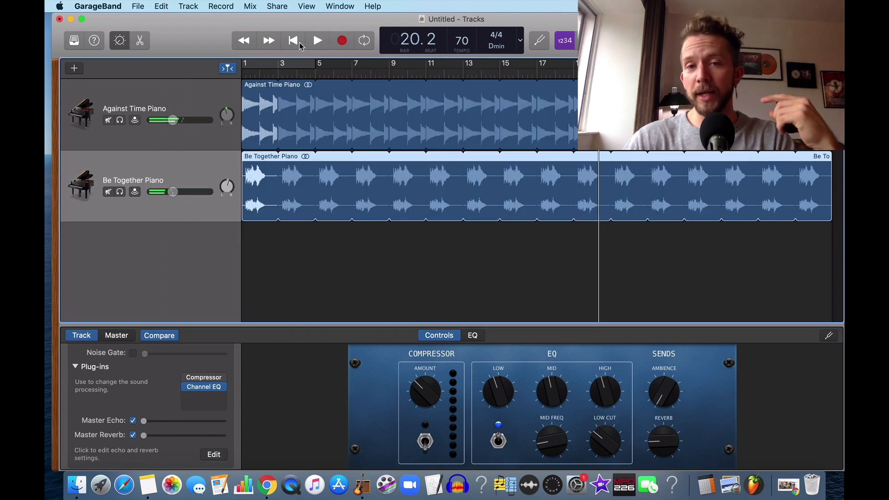
click(299, 43)
- Review the Channel EQ curves of Be Together Piano and Against Time Piano, closing each window after viewing
click(204, 387)
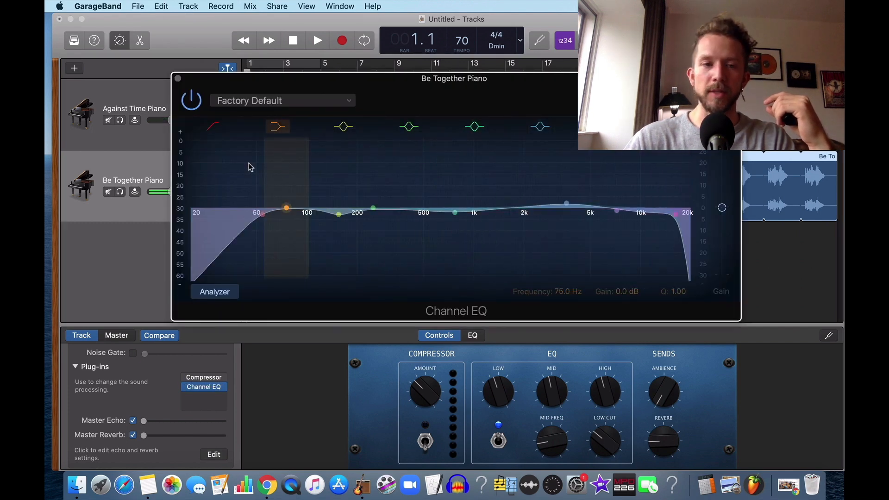
click(178, 78)
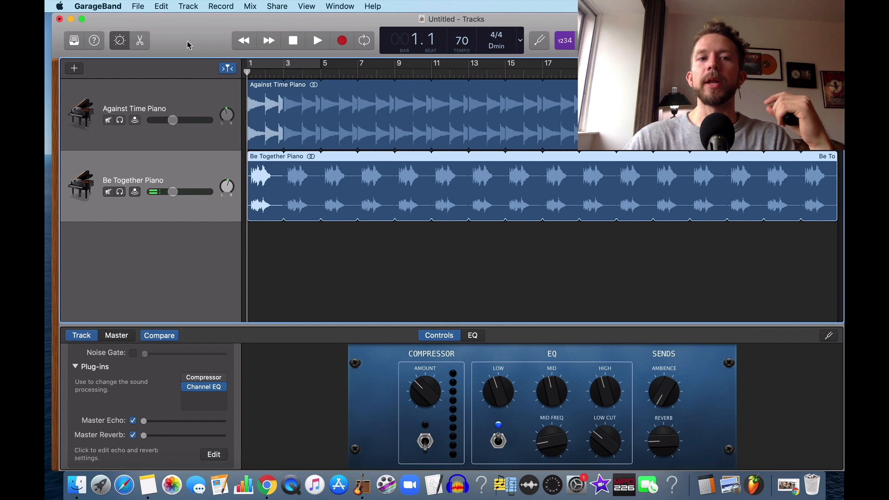
click(196, 101)
click(206, 388)
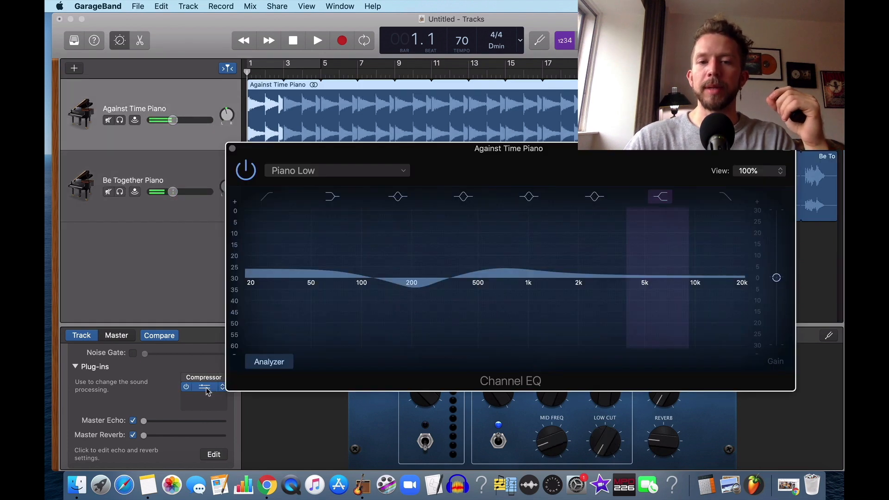
click(232, 148)
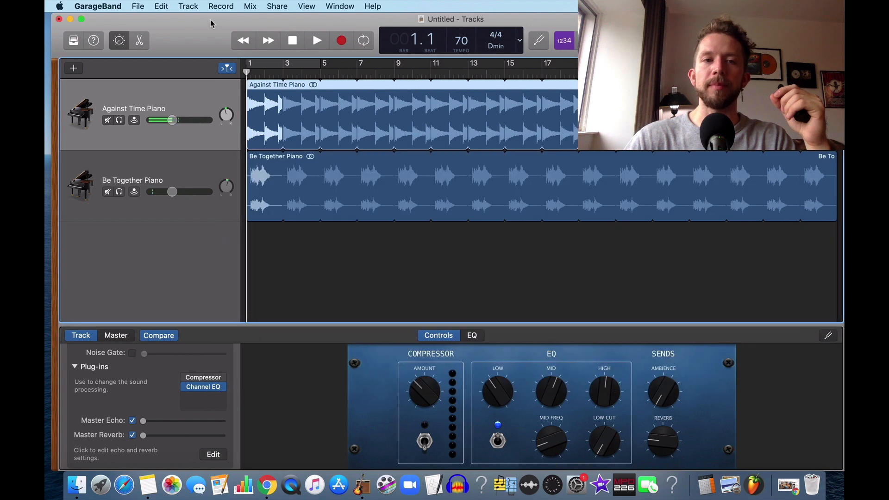